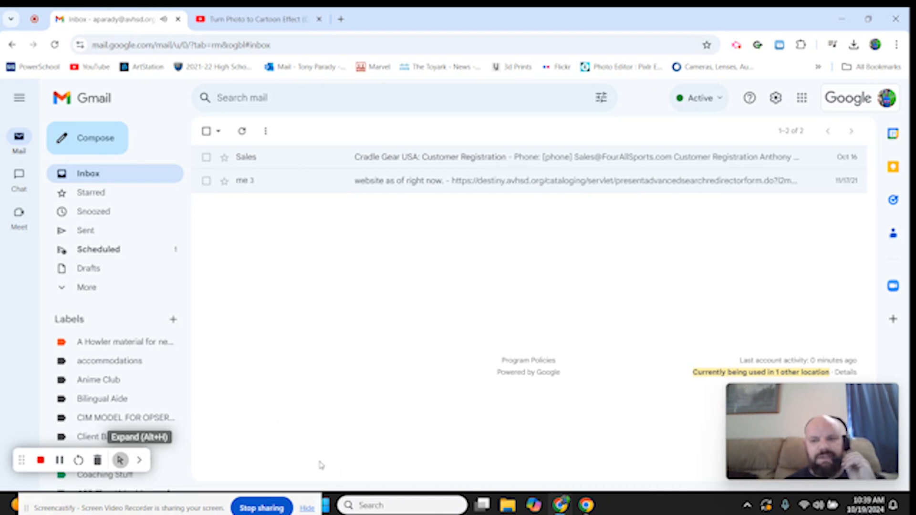
Minimize the browser and launch Photoshop 2023 from the desktop
left_click(842, 19)
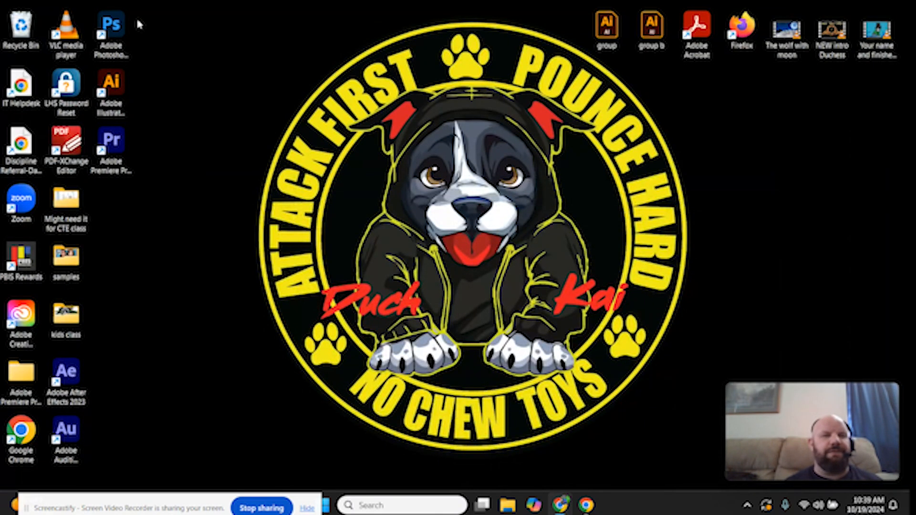
left_click(119, 32)
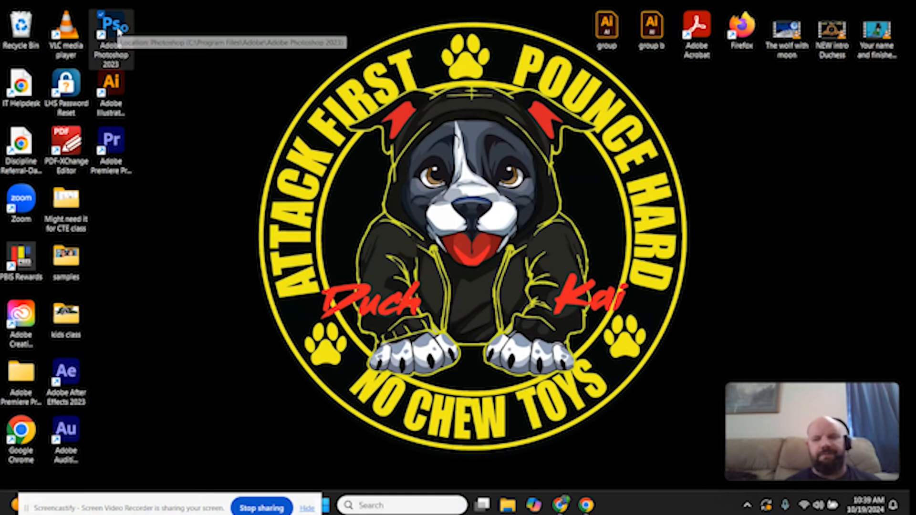
double_click(119, 32)
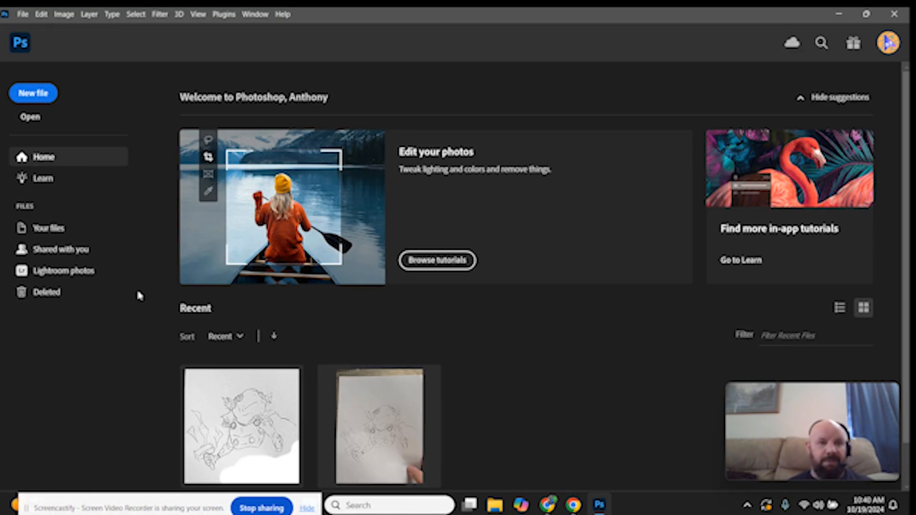
left_click(23, 14)
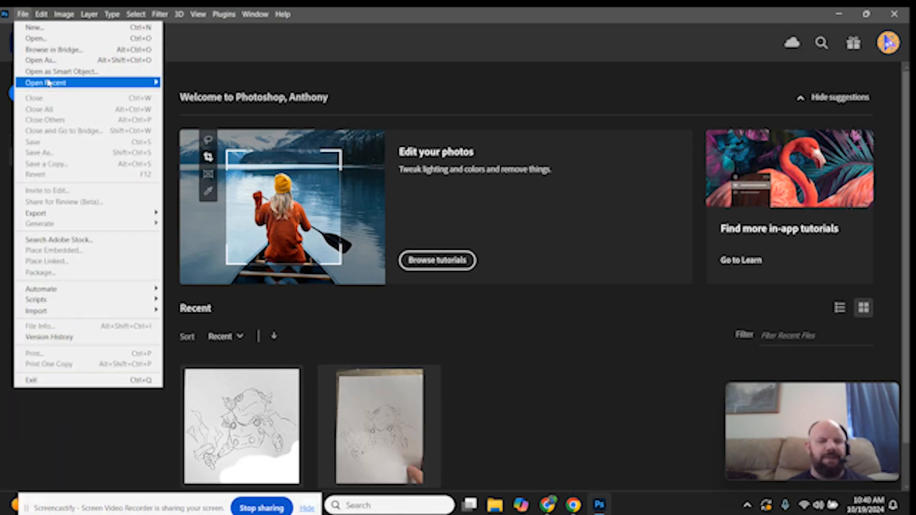
mouse_move(47, 82)
left_click(184, 107)
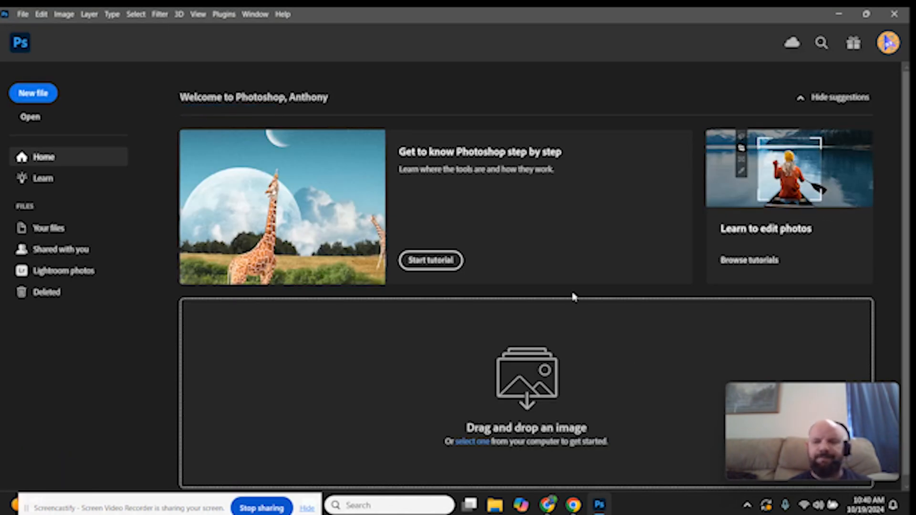
mouse_move(802, 433)
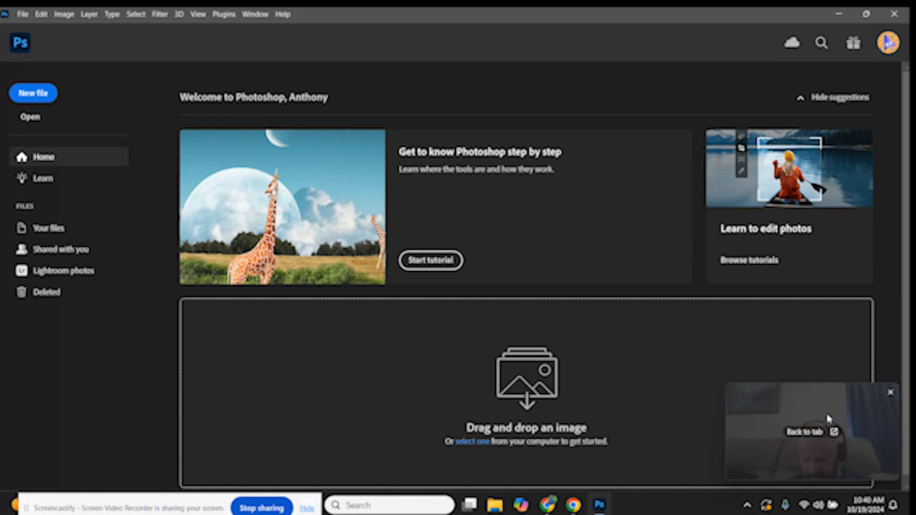
left_click_drag(829, 406, 111, 410)
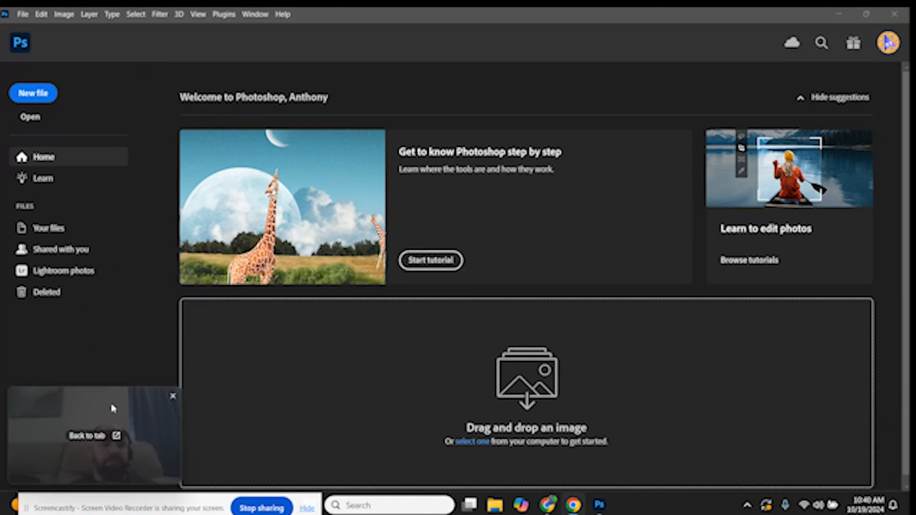
Create a new 15 × 15 inch document at 72 ppi, RGB, with a white background
left_click(38, 93)
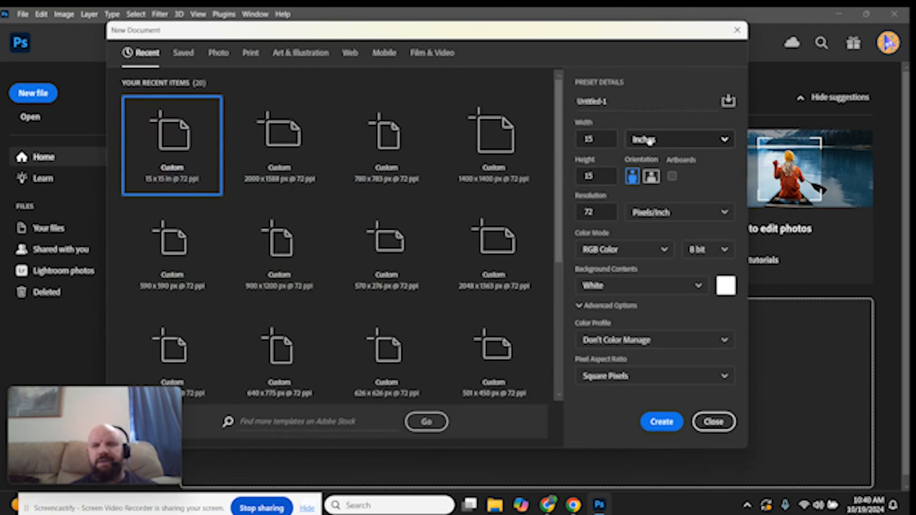
left_click(680, 142)
left_click(670, 183)
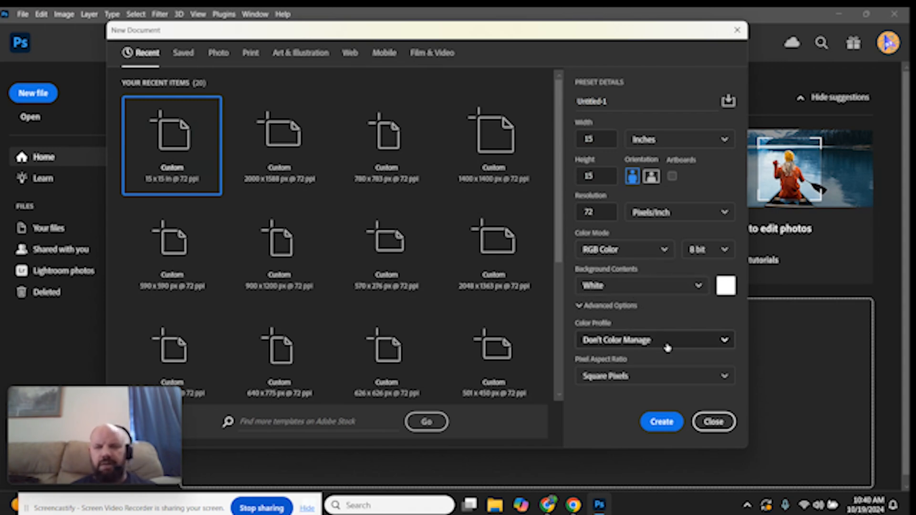
left_click(661, 422)
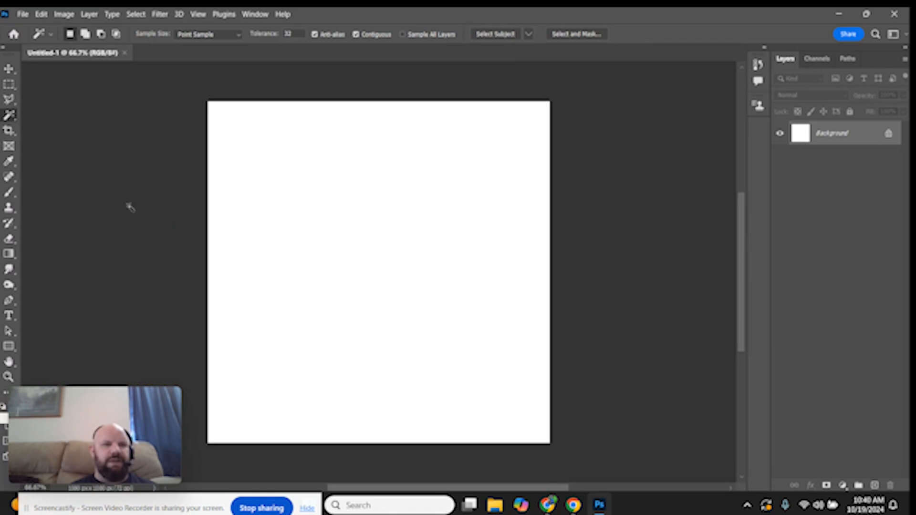
Reset the Essentials workspace
left_click_drag(79, 420, 99, 102)
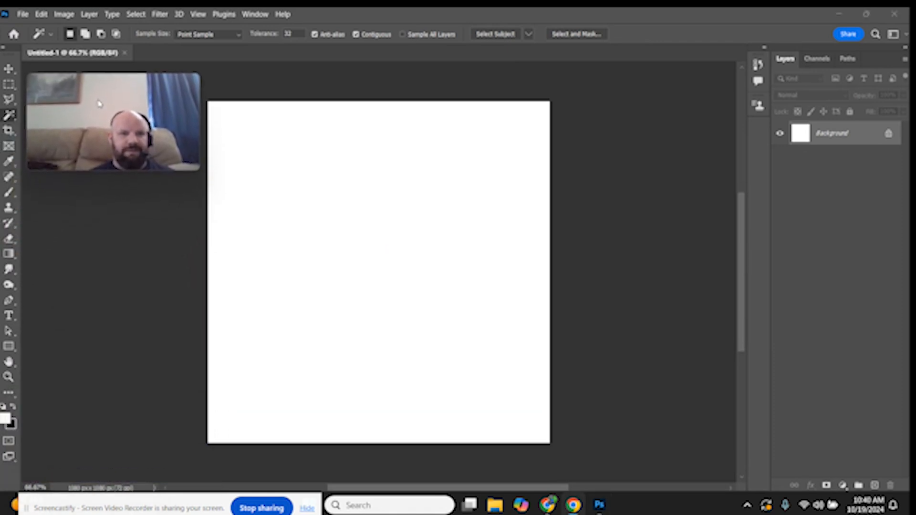
left_click(258, 14)
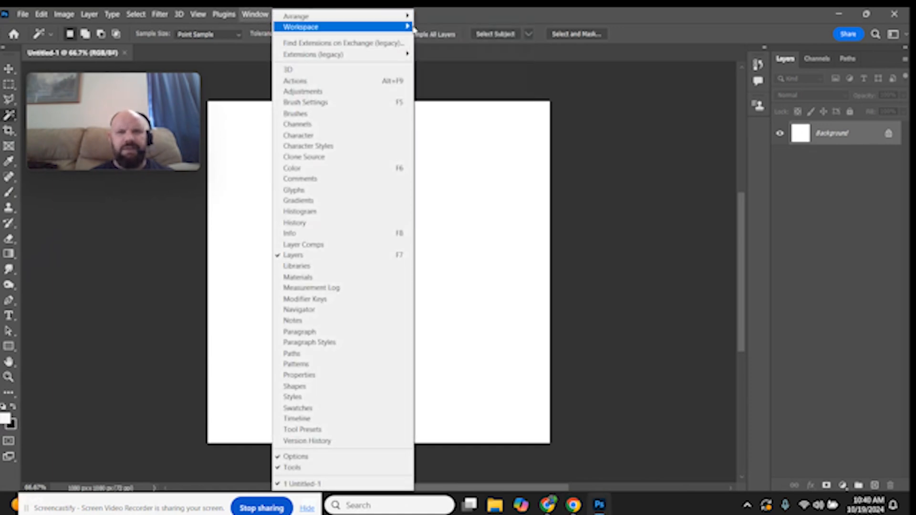
mouse_move(401, 28)
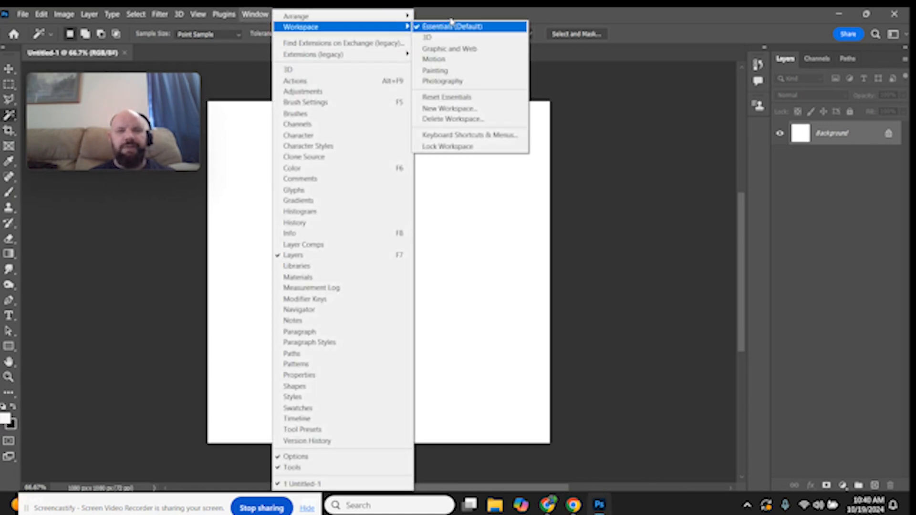
left_click(465, 97)
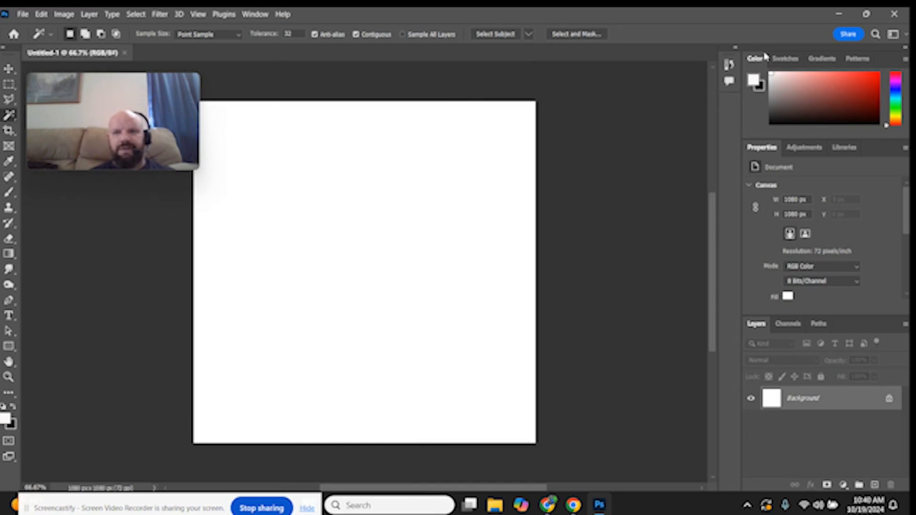
Close the Color and Properties panels, leaving only the Layers panel
left_click(267, 18)
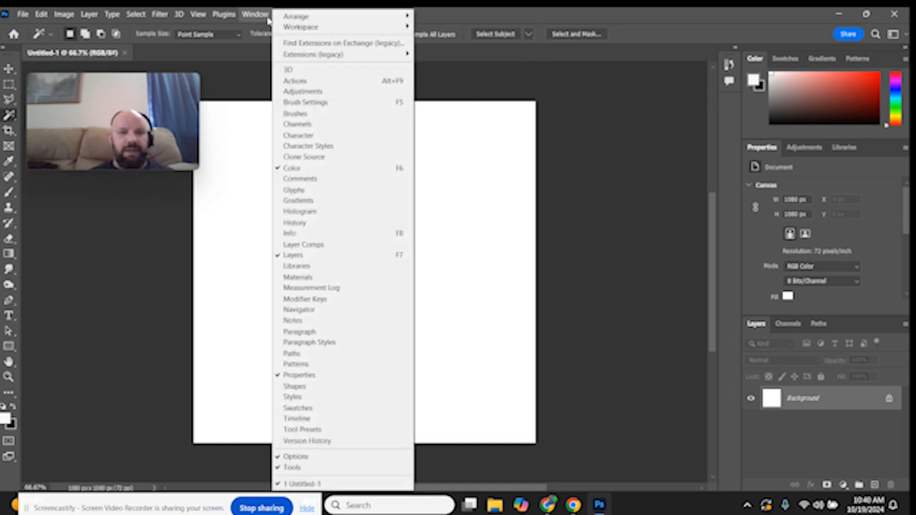
left_click(303, 168)
left_click(258, 12)
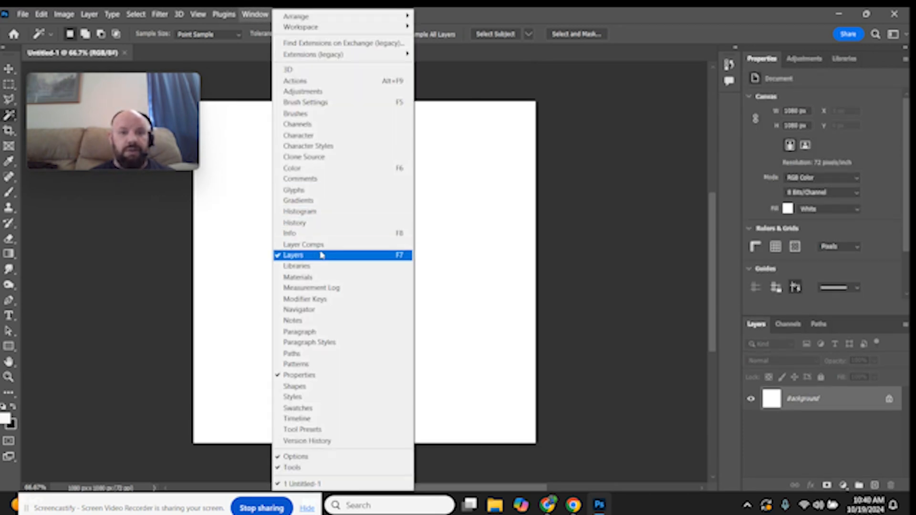
left_click(333, 377)
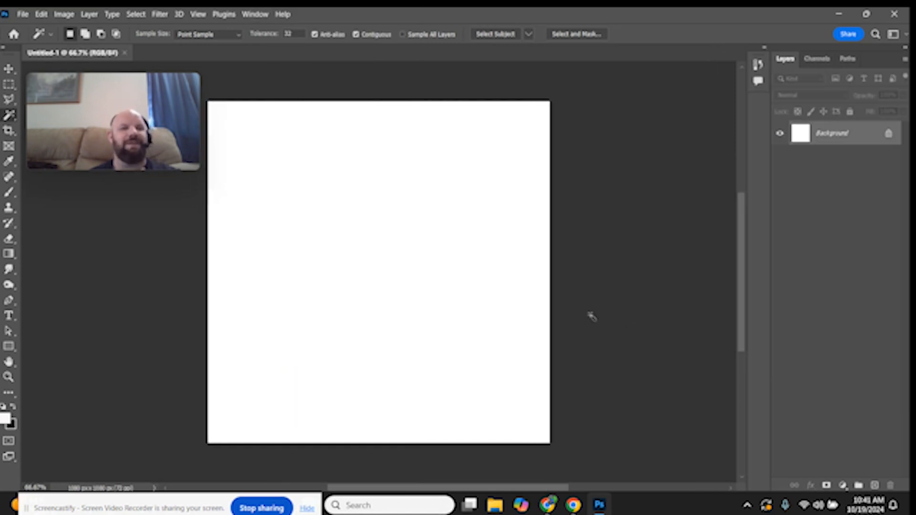
Open the photo PXL_20241019_170940222 from the Downloads folder
left_click(24, 14)
left_click(36, 41)
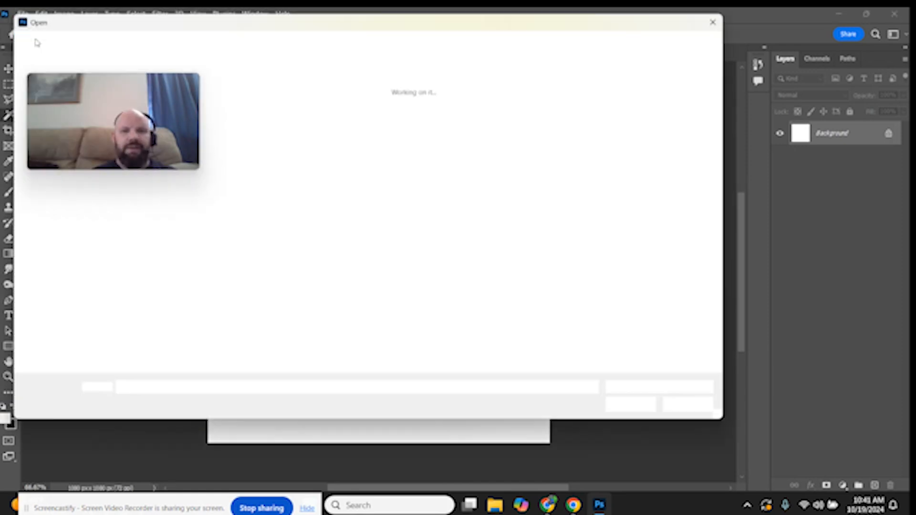
left_click_drag(213, 17, 469, 38)
left_click(310, 161)
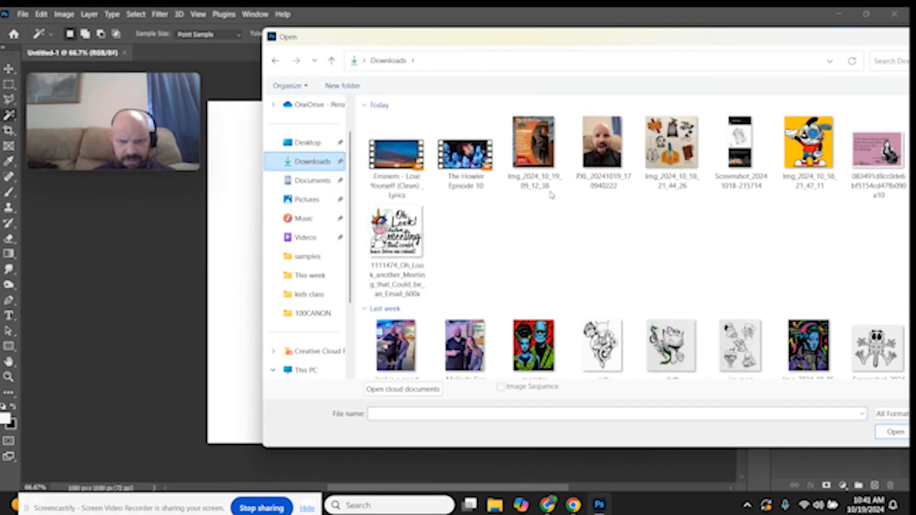
left_click(602, 143)
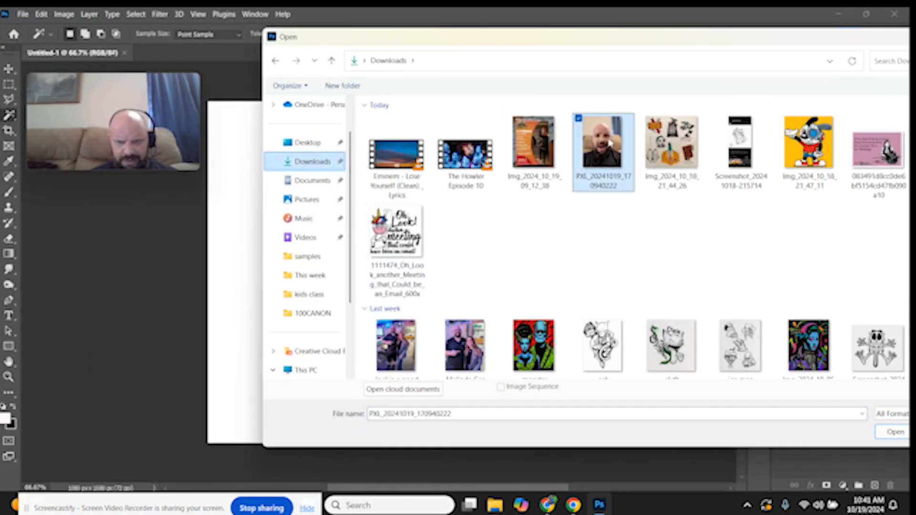
left_click(896, 432)
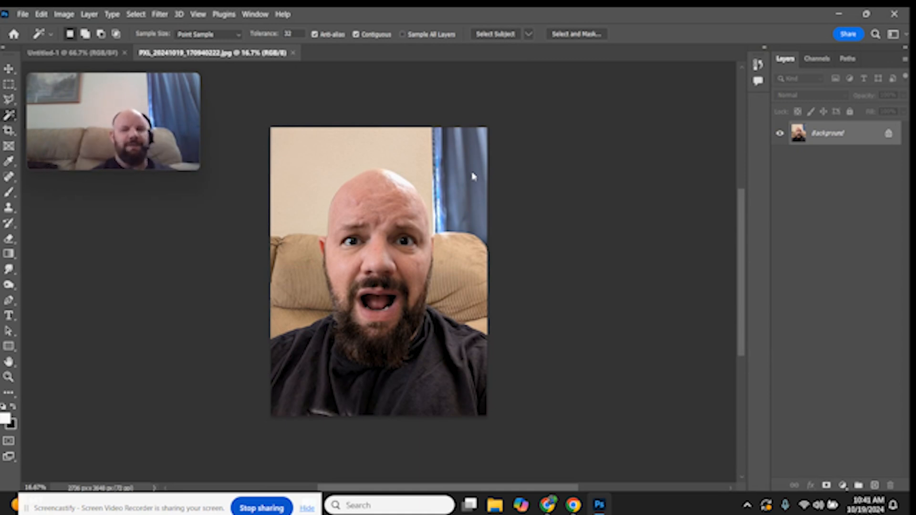
Copy the whole photo and paste it into the Untitled-1 document as a new layer
key("ctrl+a")
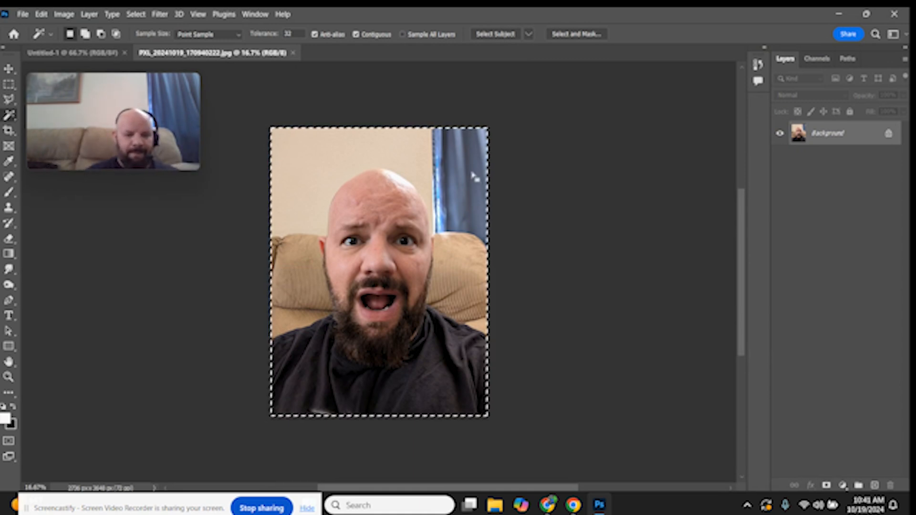
left_click(90, 52)
key("ctrl+v")
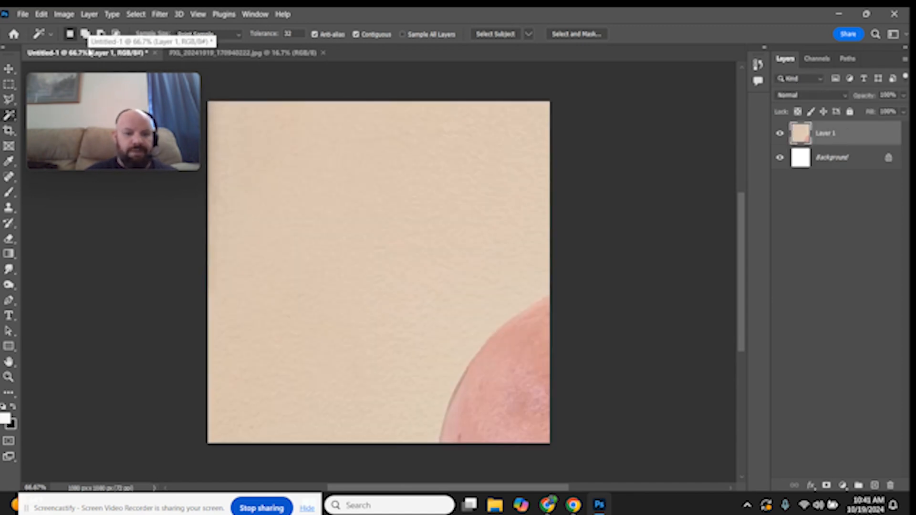
Free-transform the pasted photo, scaling it down to about 39% so it fills the square canvas
key("ctrl+t")
left_click_drag(208, 101, 268, 88)
left_click_drag(581, 348, 549, 346)
left_click_drag(451, 315, 469, 272)
left_click_drag(566, 286, 529, 286)
left_click_drag(498, 293, 510, 293)
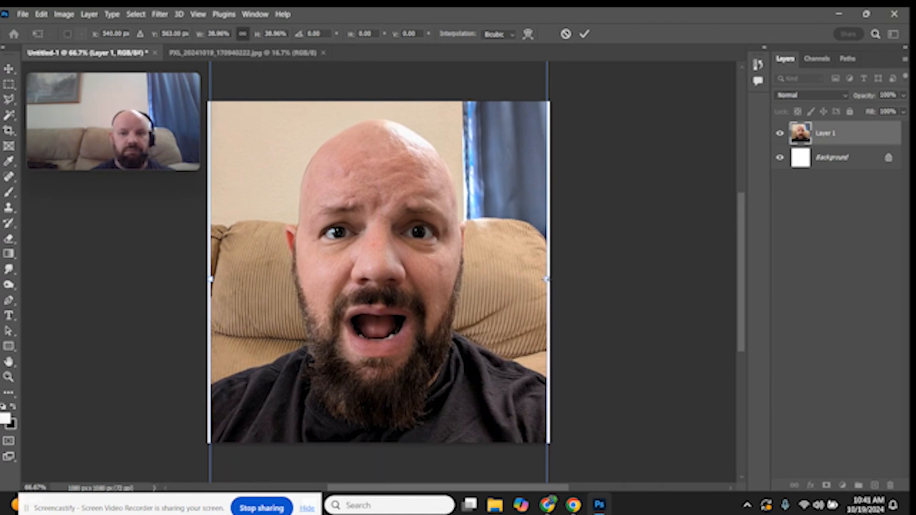
left_click_drag(547, 279, 549, 280)
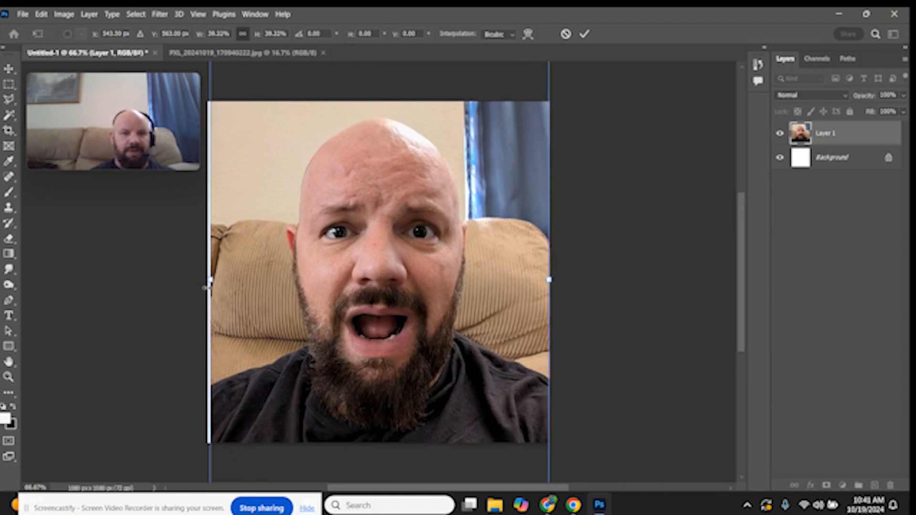
left_click_drag(208, 286, 206, 286)
key("Return")
Select the subject of the pasted photo layer
key("w")
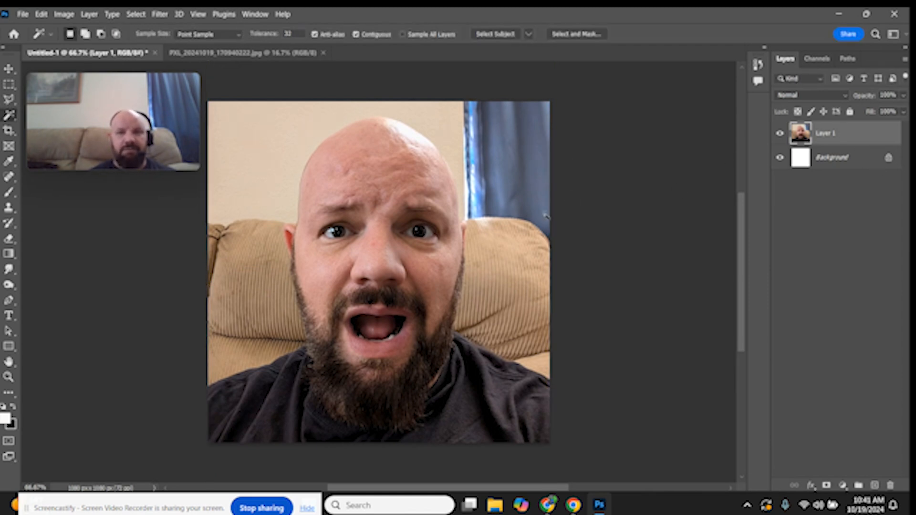
left_click(140, 15)
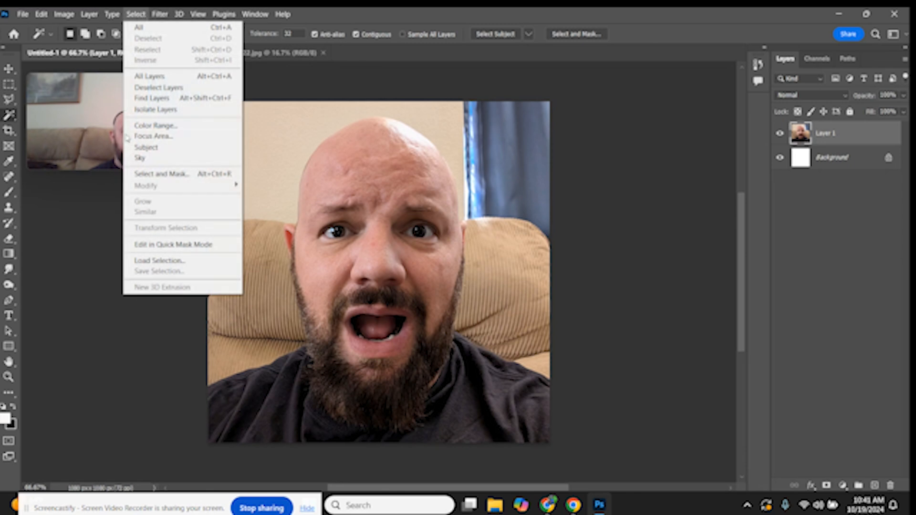
left_click(138, 148)
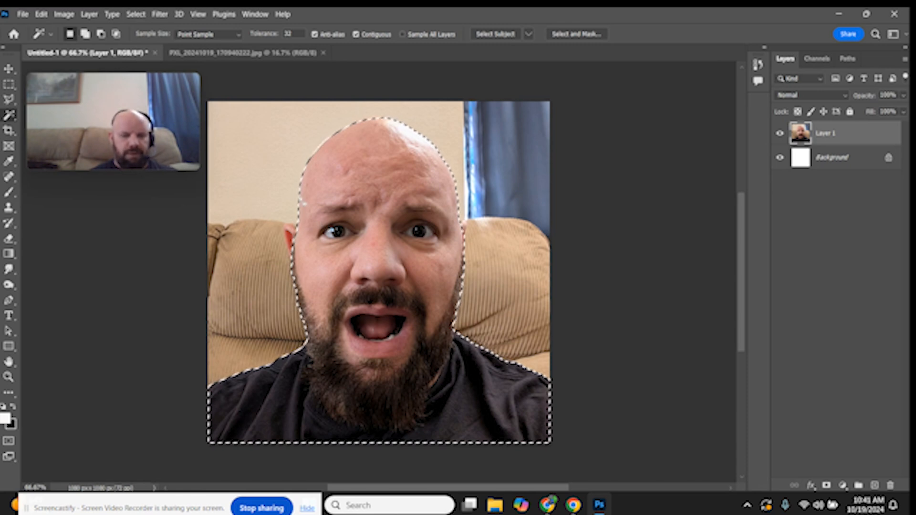
Add the ear on the left side of the face to the selection with the Magnetic Lasso tool
scroll(299, 200, "up", 8)
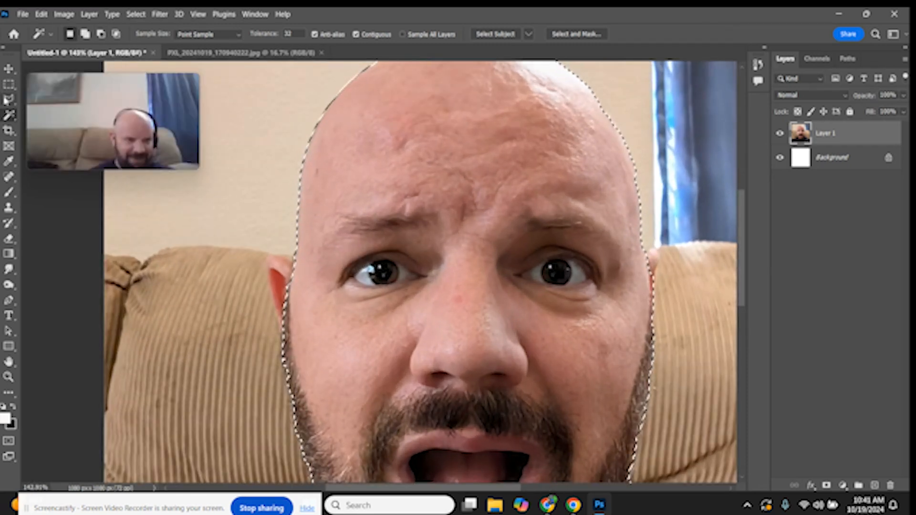
left_click(8, 100)
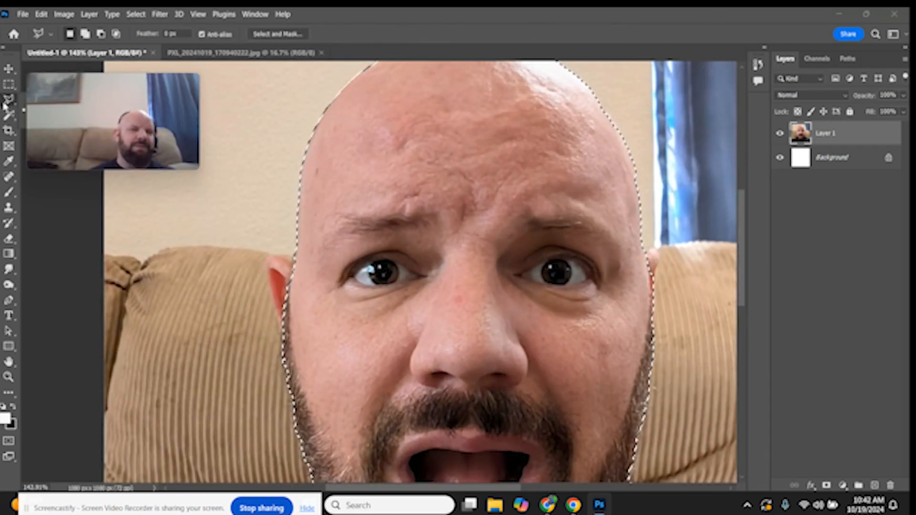
left_click_drag(67, 101, 102, 255)
left_click(50, 101)
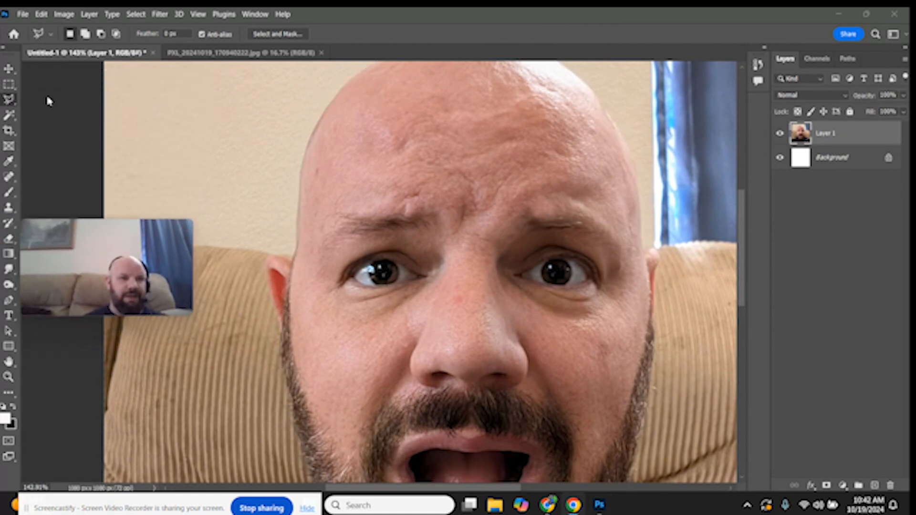
left_click(8, 99)
left_click(56, 123)
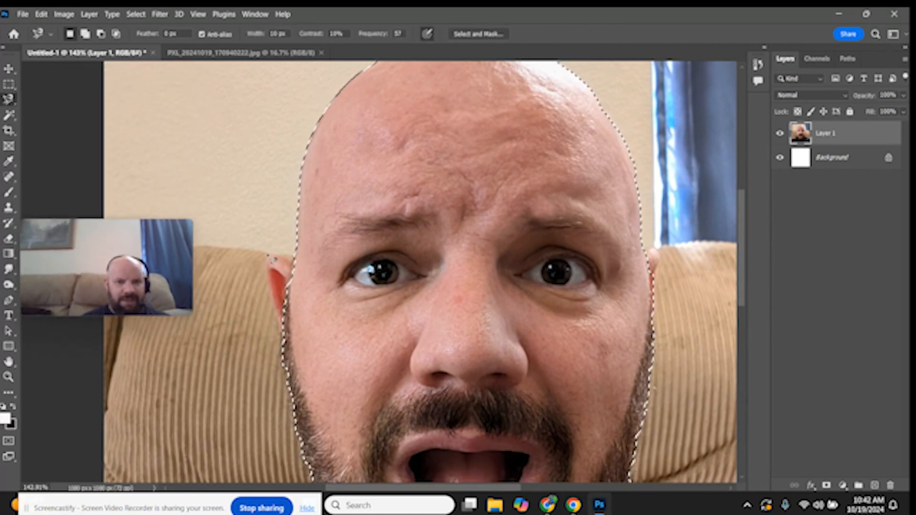
left_click(302, 260)
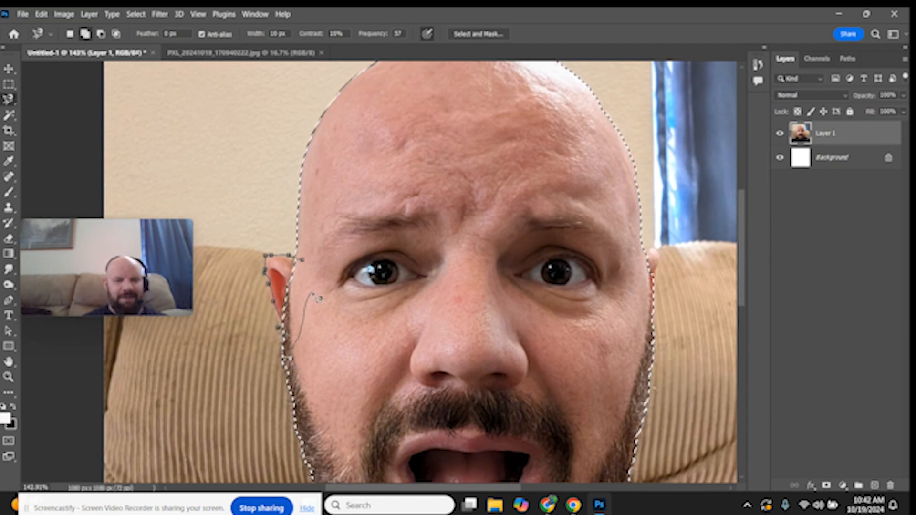
Add the ear on the right side of the face to the selection with a lasso tool
right_click(8, 98)
left_click(26, 112)
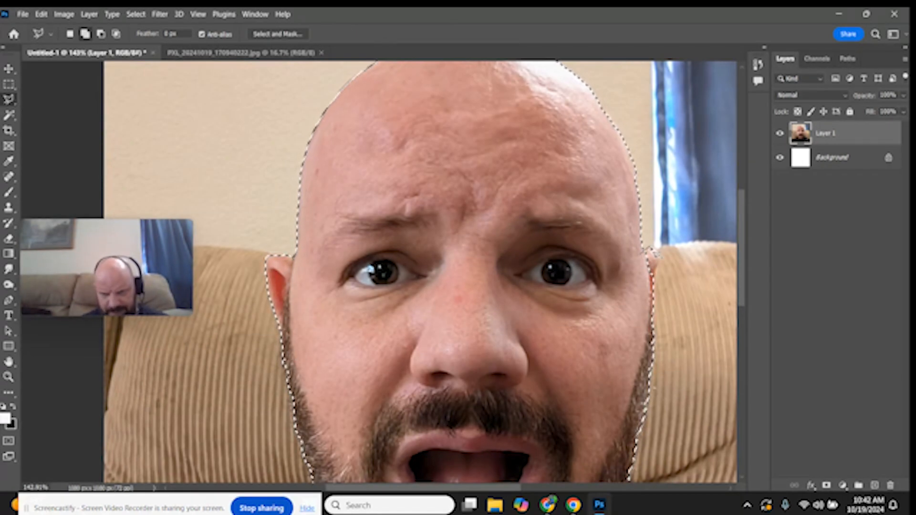
left_click(660, 261)
left_click(656, 280)
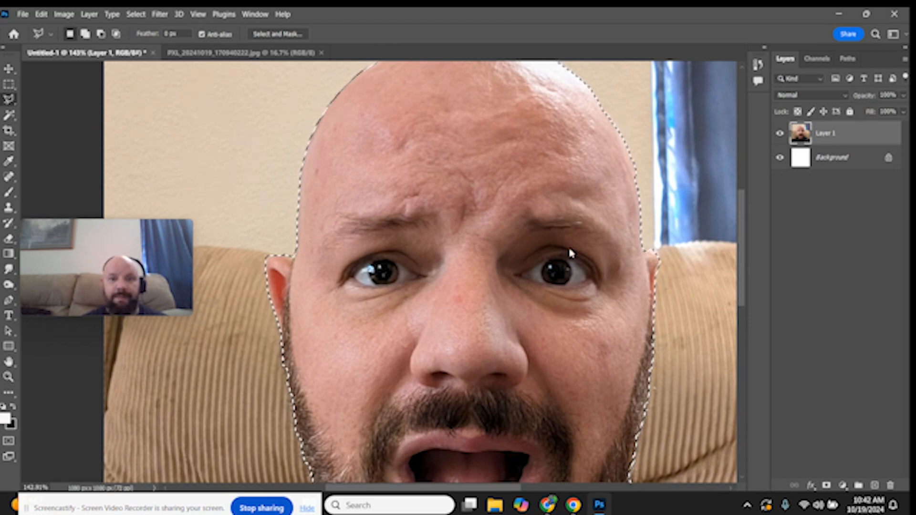
scroll(556, 281, "down", 3)
scroll(549, 291, "down", 4)
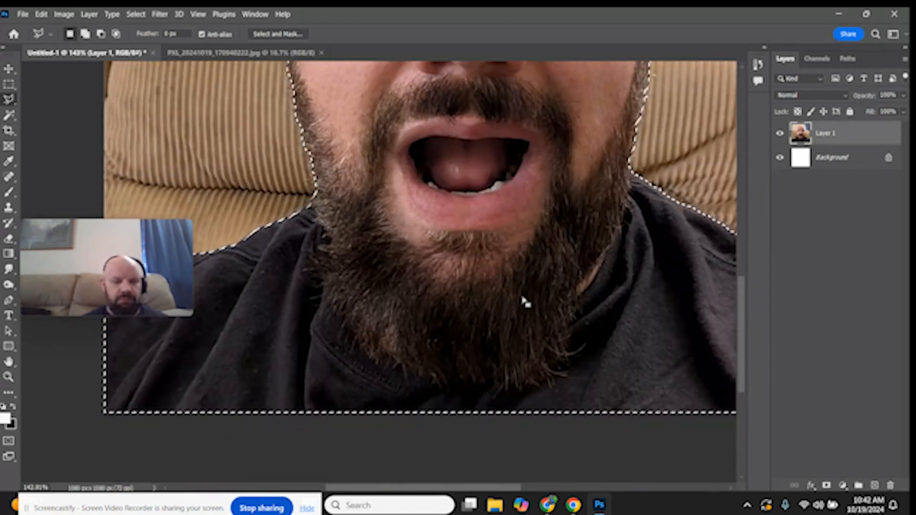
key("super")
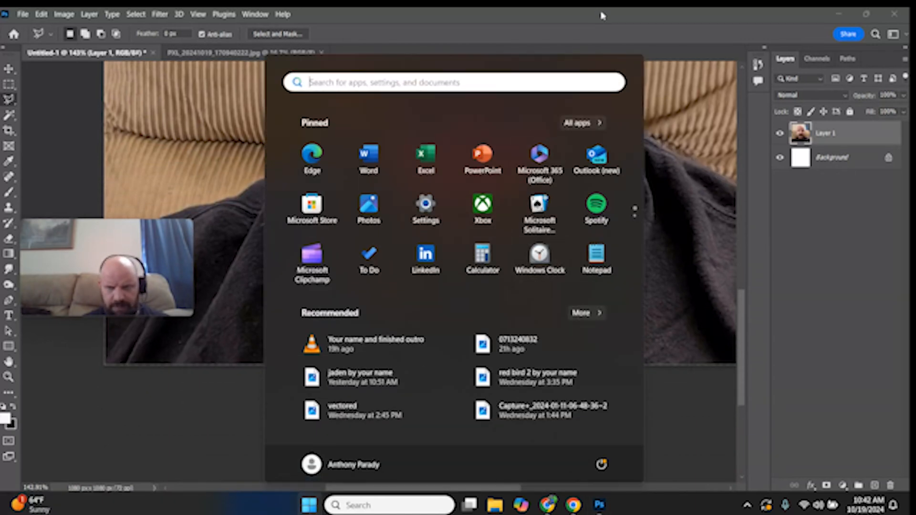
left_click(602, 16)
scroll(499, 262, "down", 3)
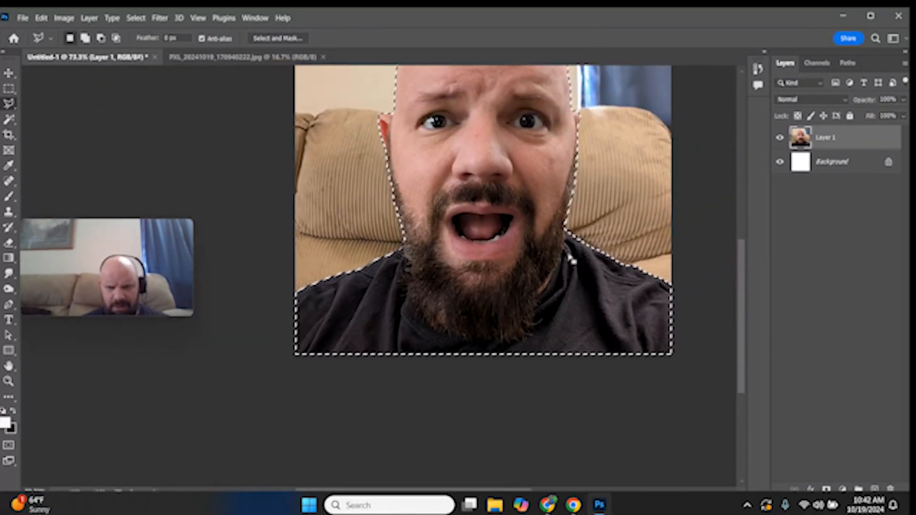
scroll(620, 253, "up", 3)
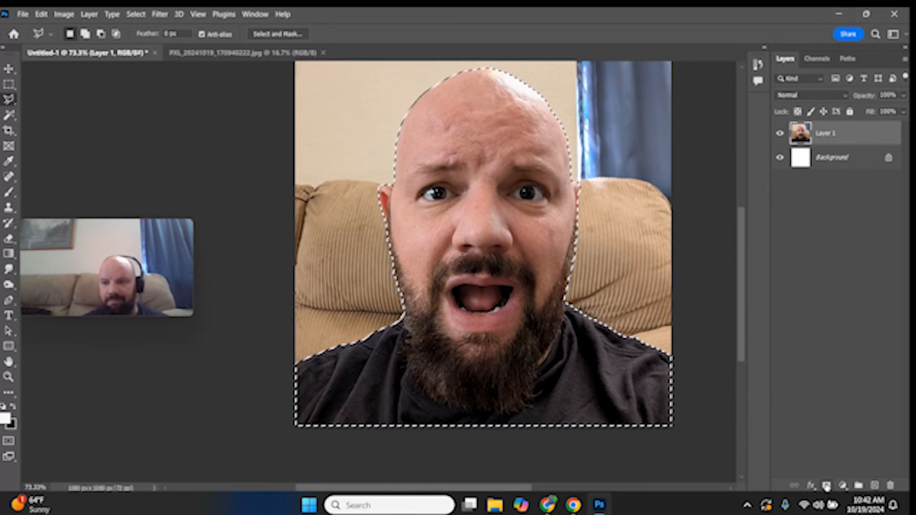
Mask the photo layer with the selection and apply the mask to remove the background
left_click(826, 485)
right_click(828, 137)
left_click(833, 171)
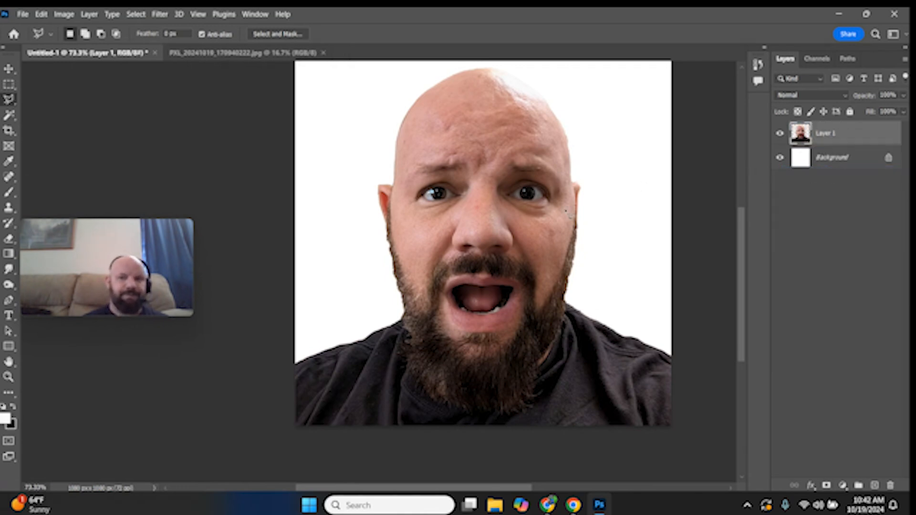
Add a Solid Color fill of 0ecee5 above the Background and merge it into the Background layer
left_click_drag(743, 275, 743, 263)
left_click_drag(457, 493, 492, 492)
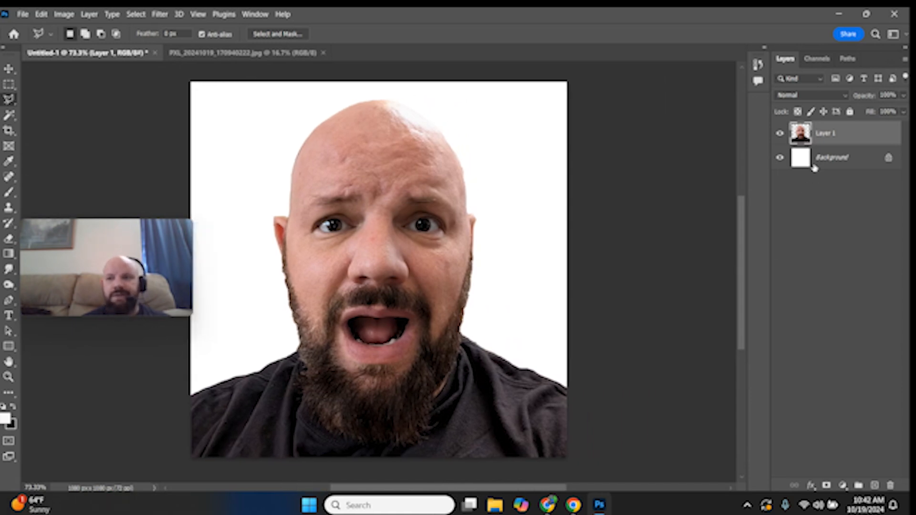
left_click(813, 165)
left_click(842, 486)
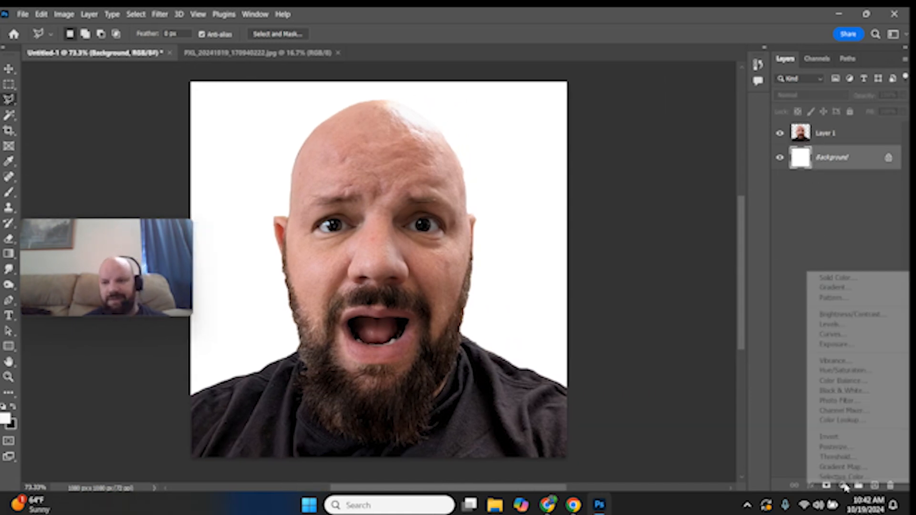
left_click(837, 279)
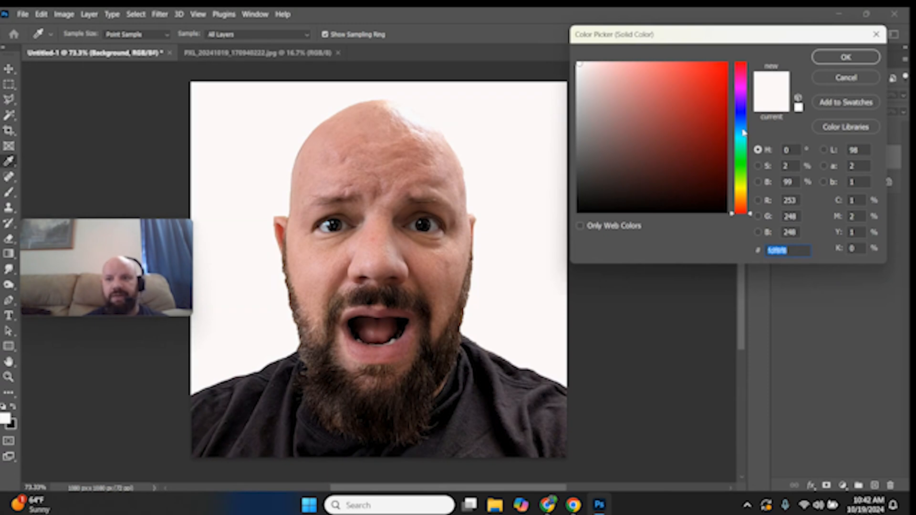
type("0ecee5")
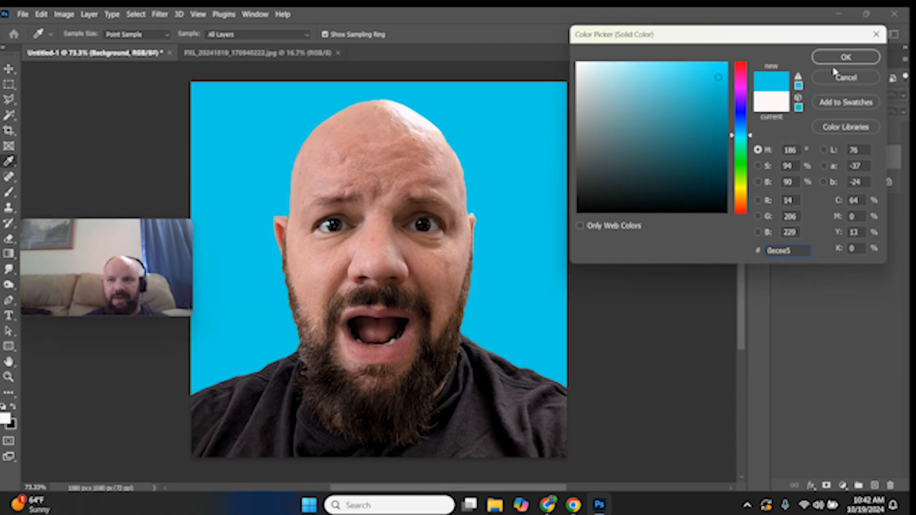
left_click(845, 58)
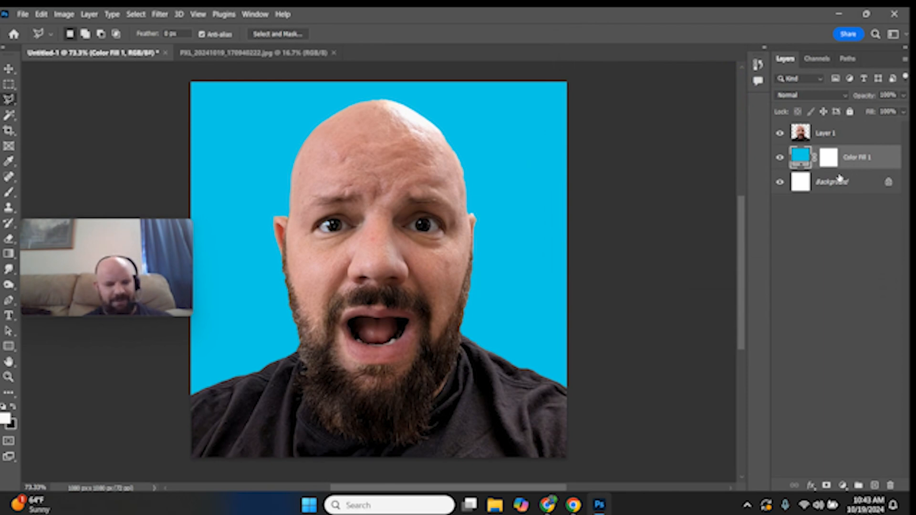
key("ctrl+e")
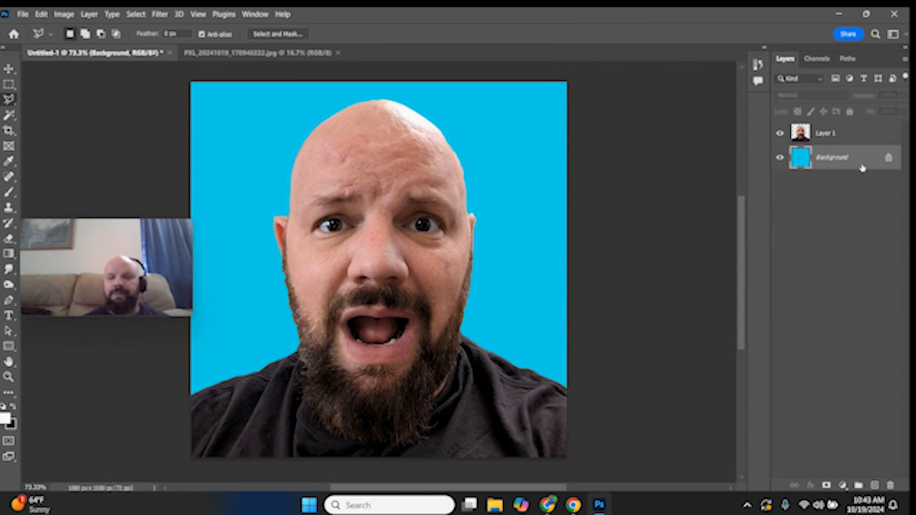
Open Liquify on the photo layer and link the left and right eye controls in Face-Aware Liquify
left_click(849, 133)
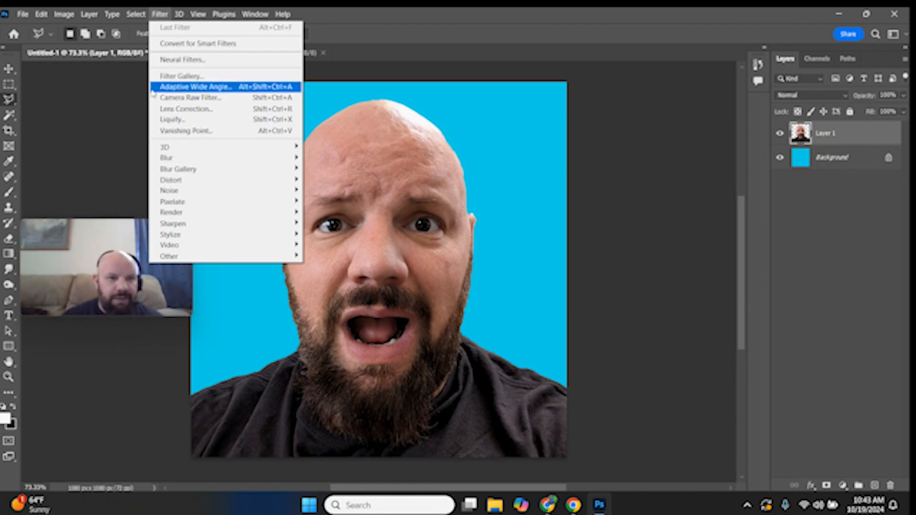
left_click(165, 120)
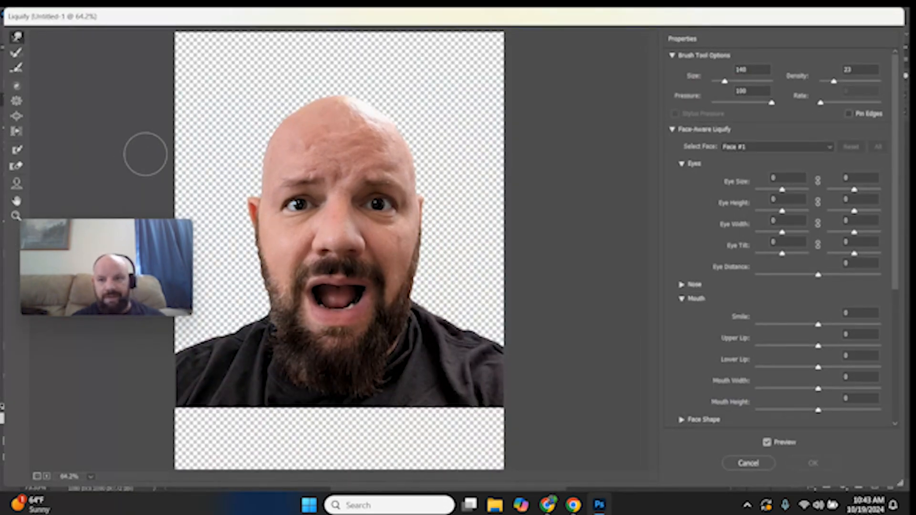
scroll(792, 426, "down", 3)
scroll(792, 426, "down", 4)
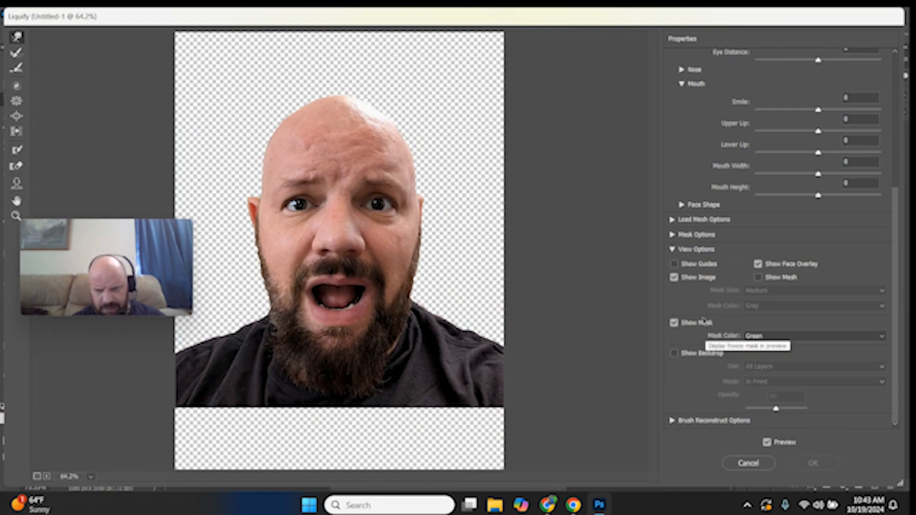
scroll(730, 365, "up", 5)
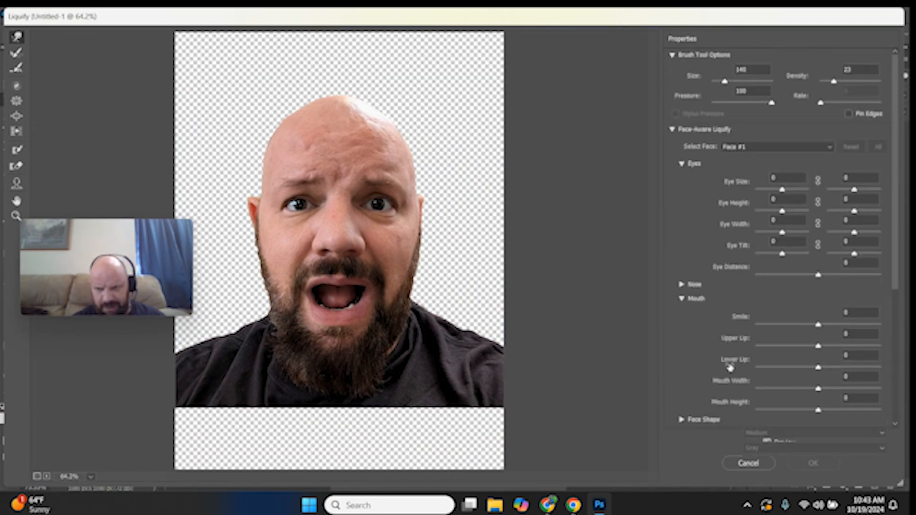
left_click(818, 180)
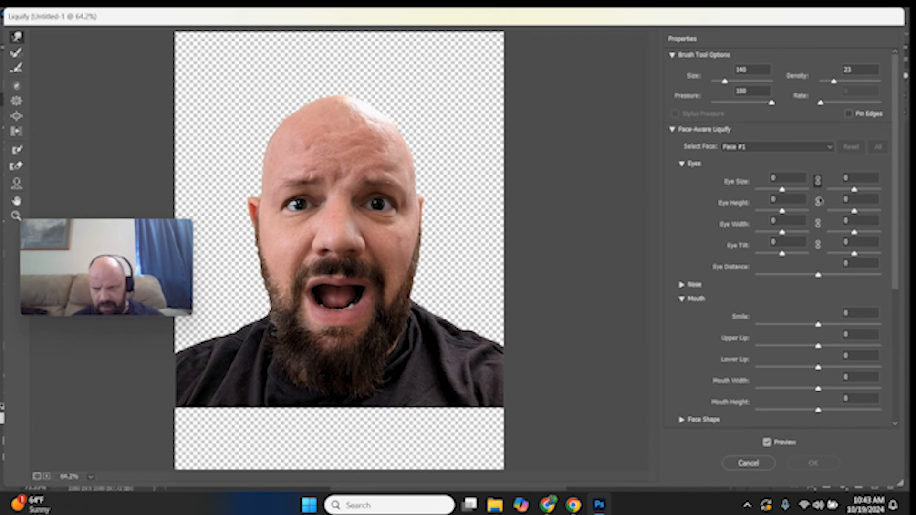
left_click(818, 203)
left_click(818, 224)
left_click(818, 245)
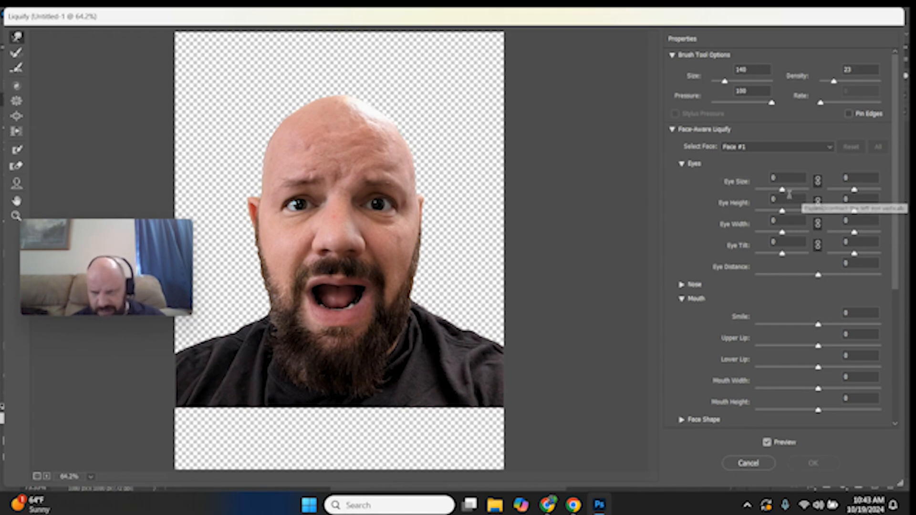
Set Eye Size to 100, Eye Height to 70 and Eye Width to 50 for both eyes
left_click_drag(791, 177, 746, 190)
type("100")
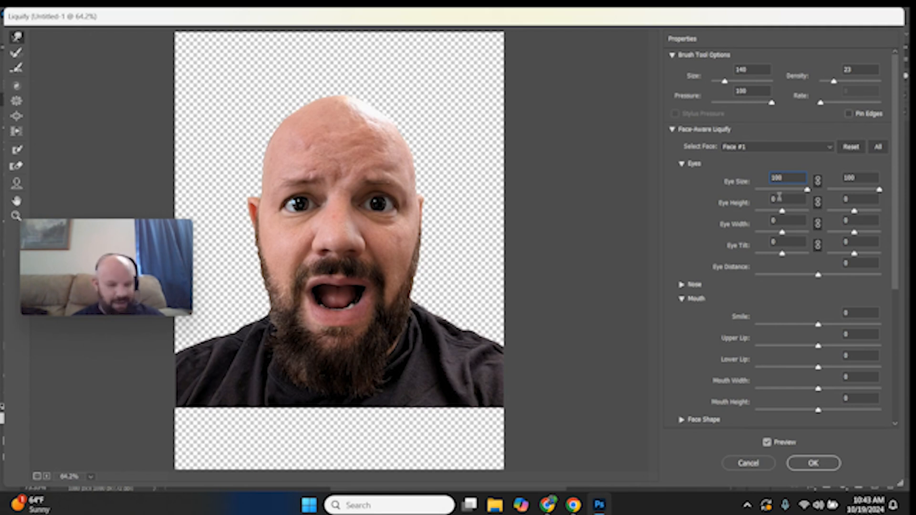
left_click_drag(779, 197, 756, 199)
type("70")
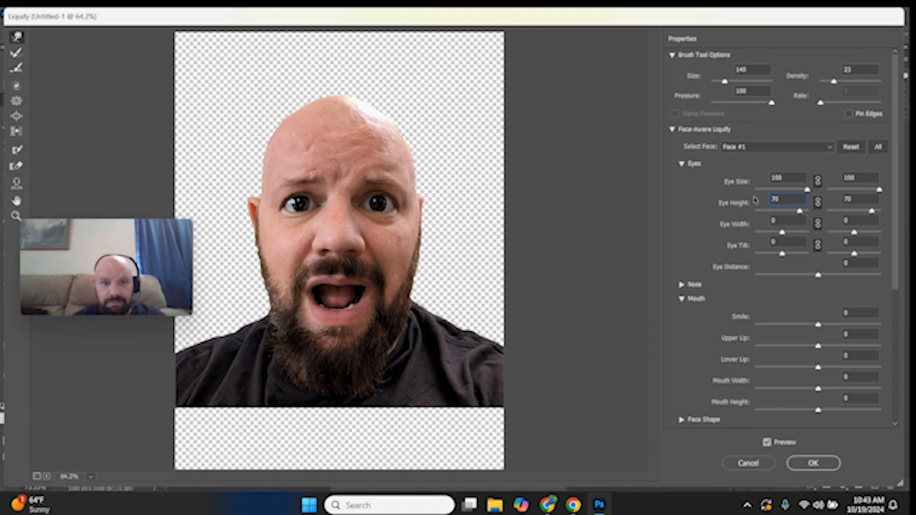
left_click(776, 221)
type("50")
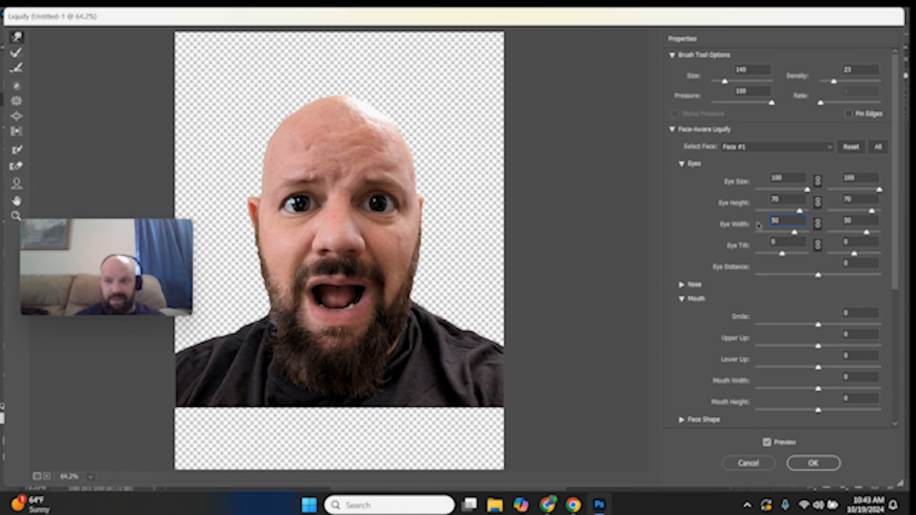
Set Nose Height and Nose Width both to 100 in the Nose settings
left_click(681, 287)
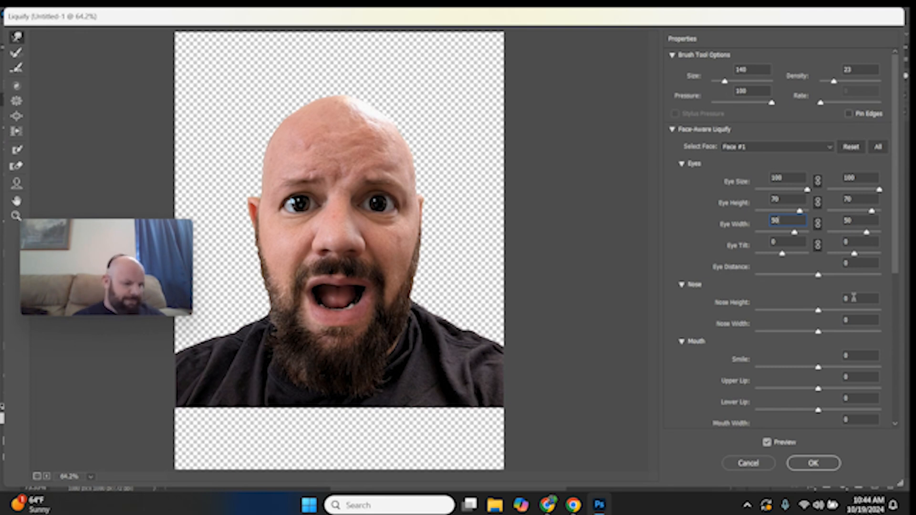
left_click_drag(854, 298, 818, 297)
type("1")
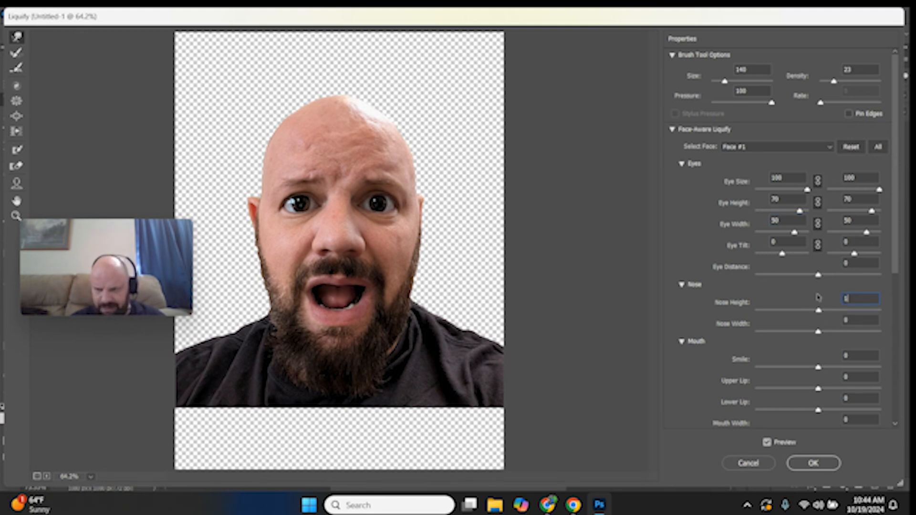
type("00")
left_click(849, 320)
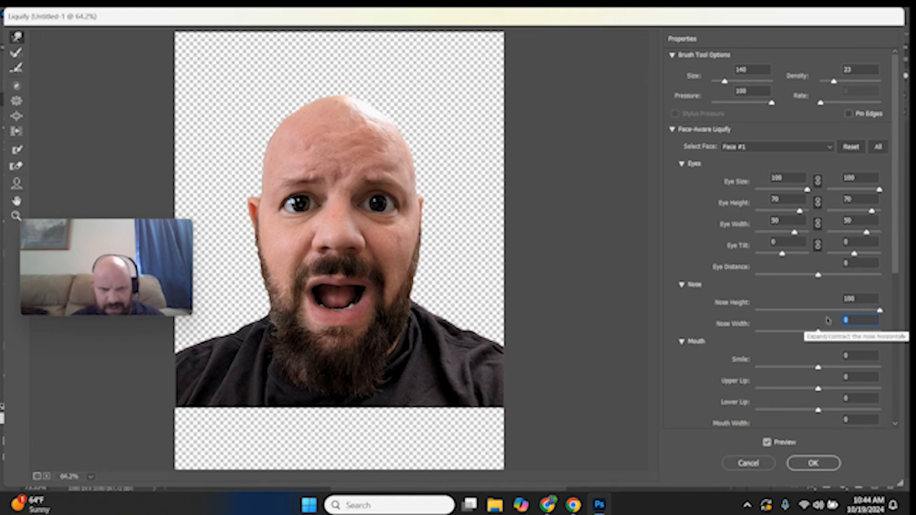
type("100")
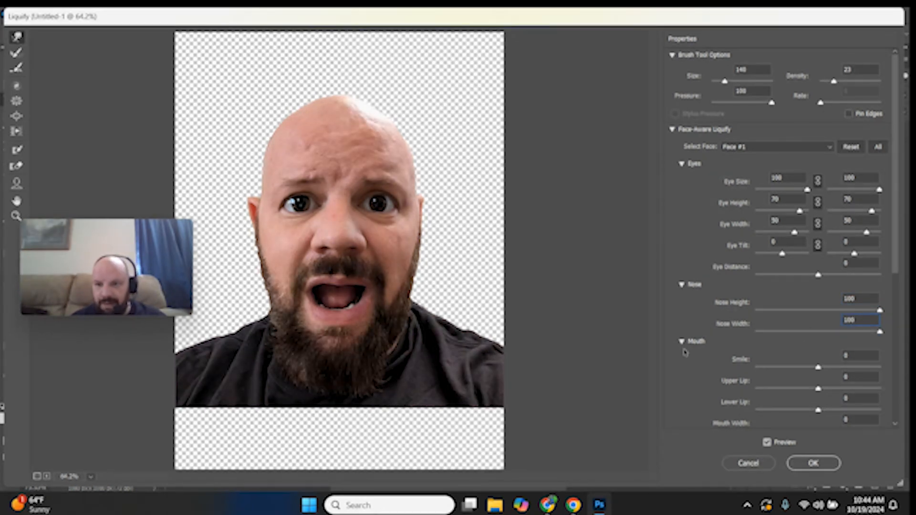
Set Upper Lip to 100, Lower Lip to -100, Mouth Width to 100 and Mouth Height to -100
left_click(682, 285)
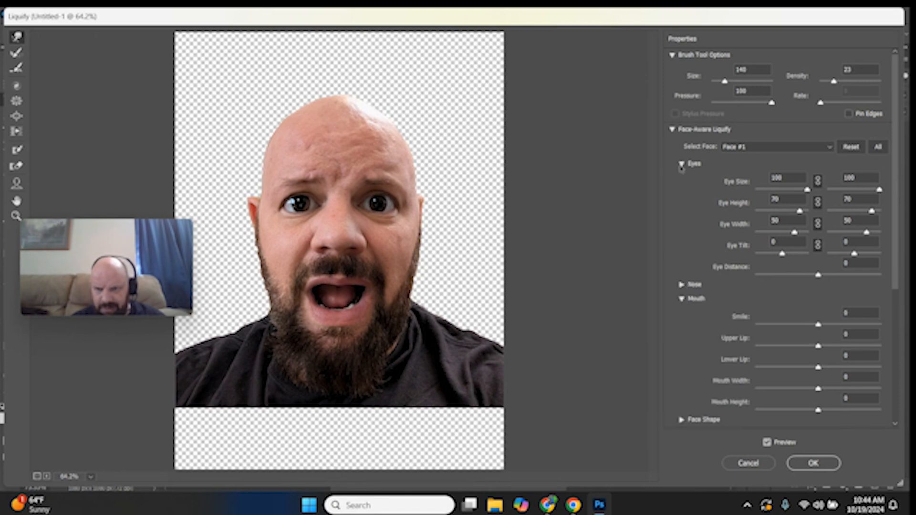
left_click(682, 165)
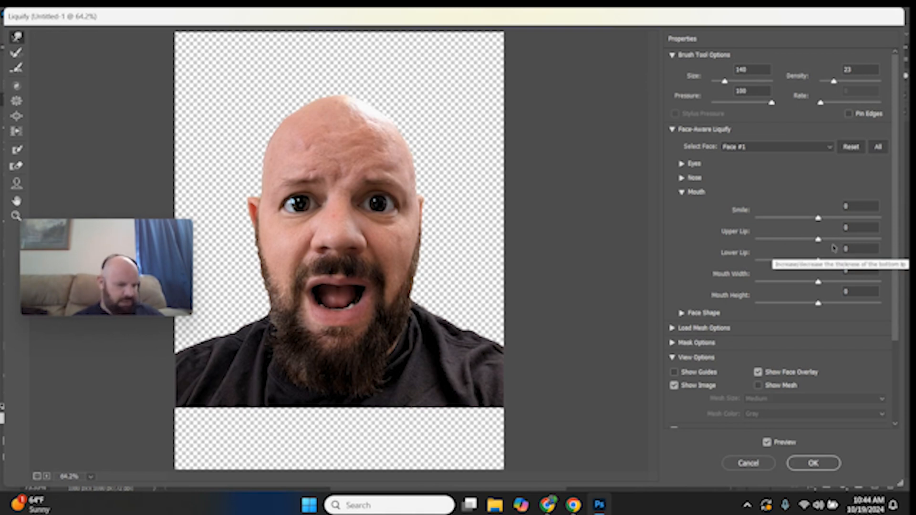
left_click(859, 227)
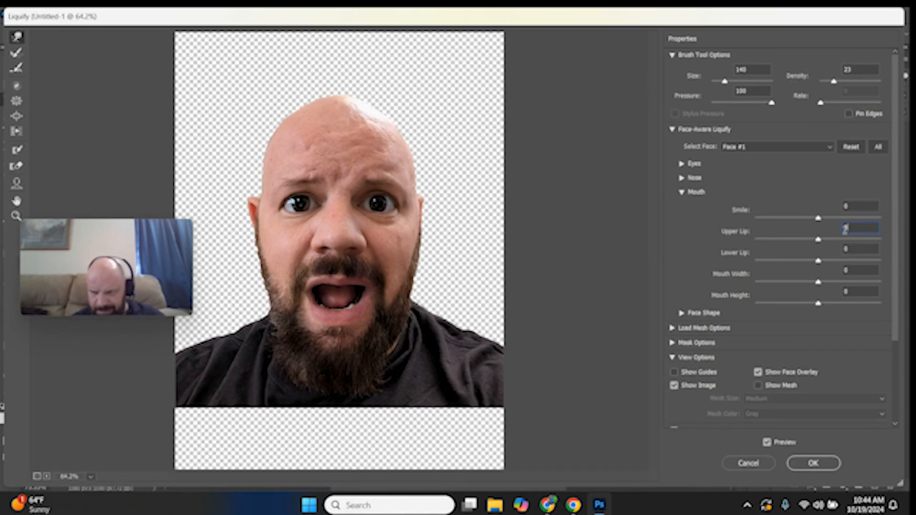
type("100")
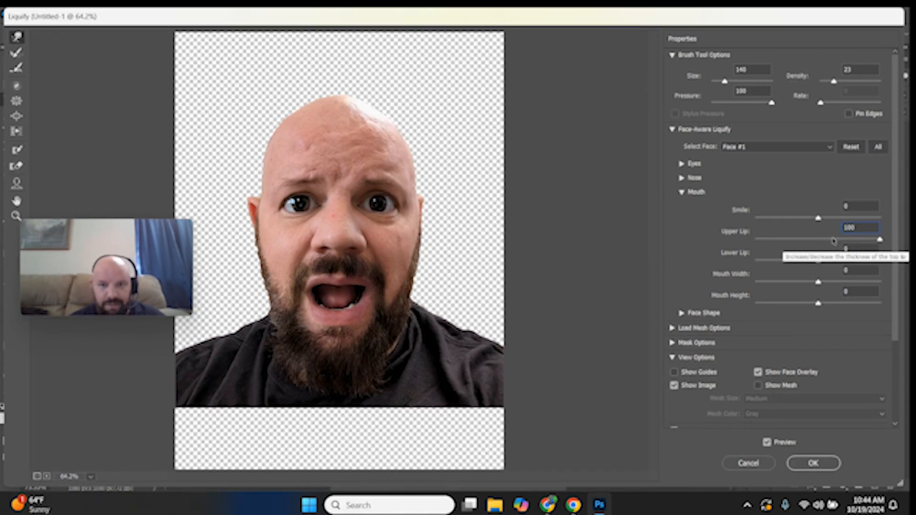
left_click(828, 260)
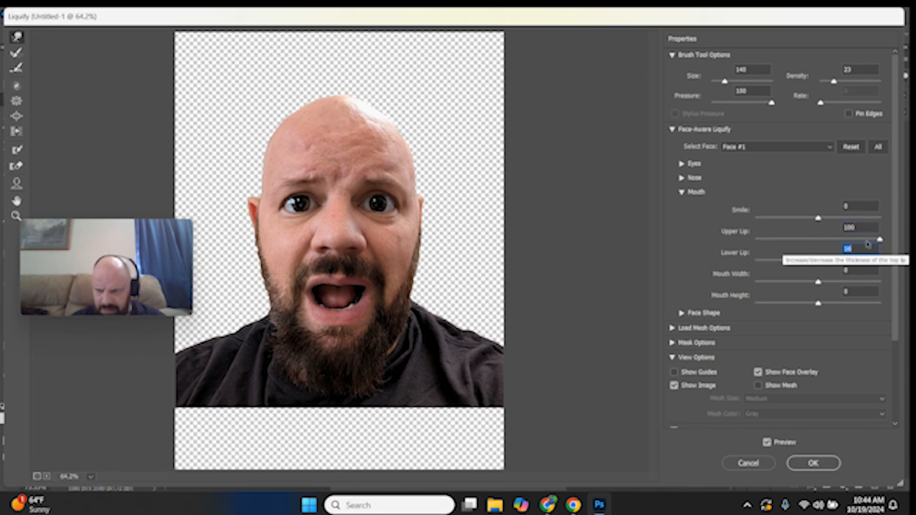
left_click_drag(828, 262, 745, 264)
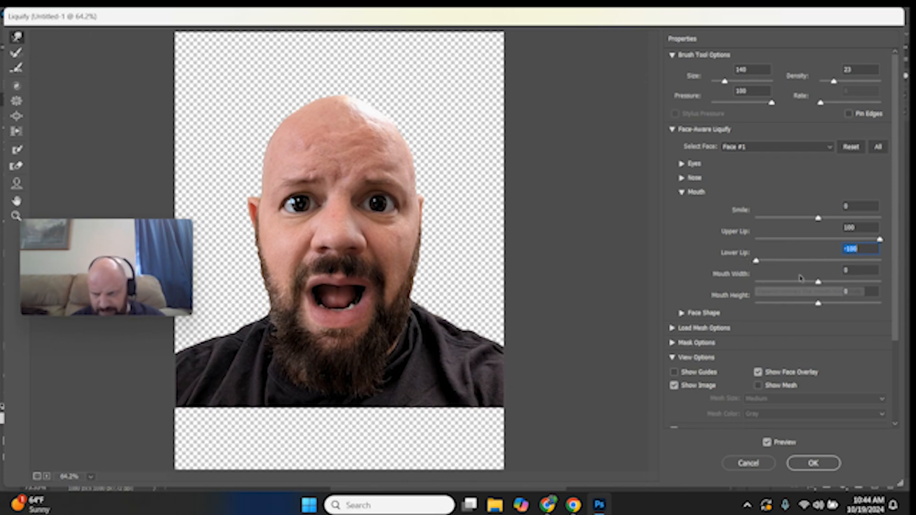
left_click_drag(818, 285, 897, 295)
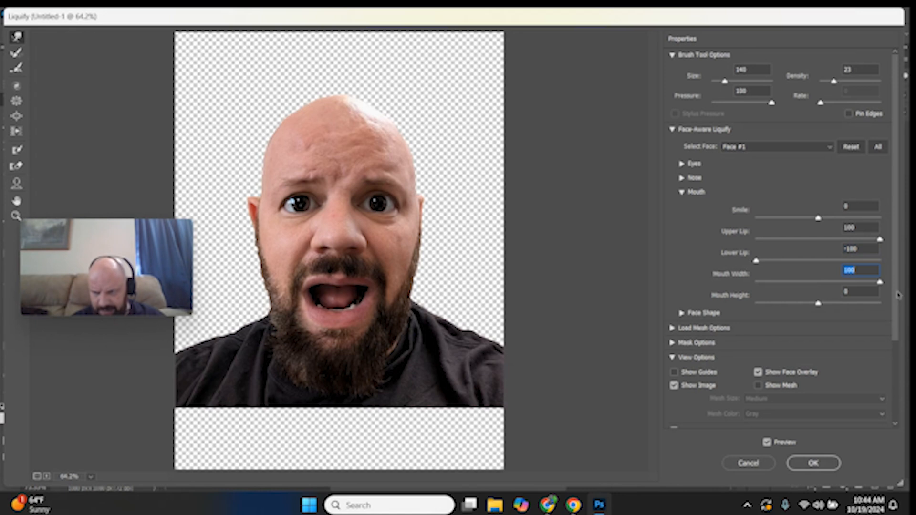
left_click(756, 305)
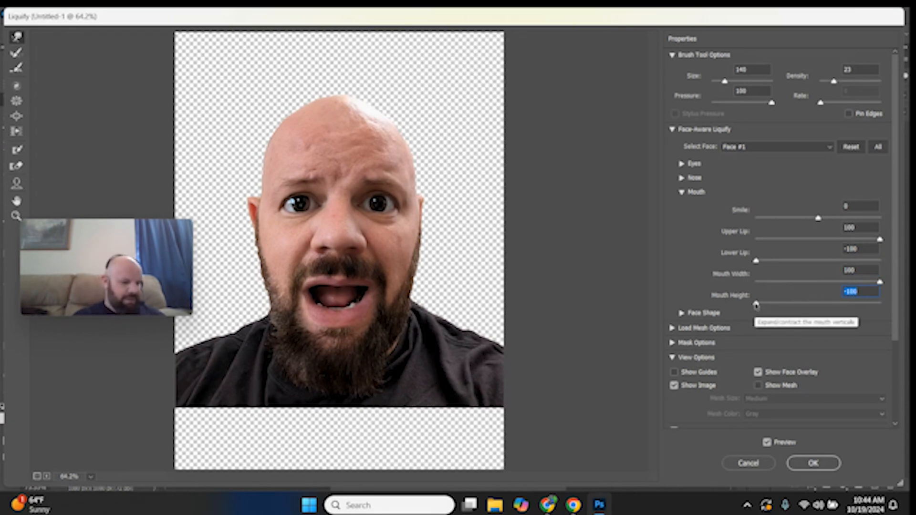
left_click(682, 192)
left_click(682, 206)
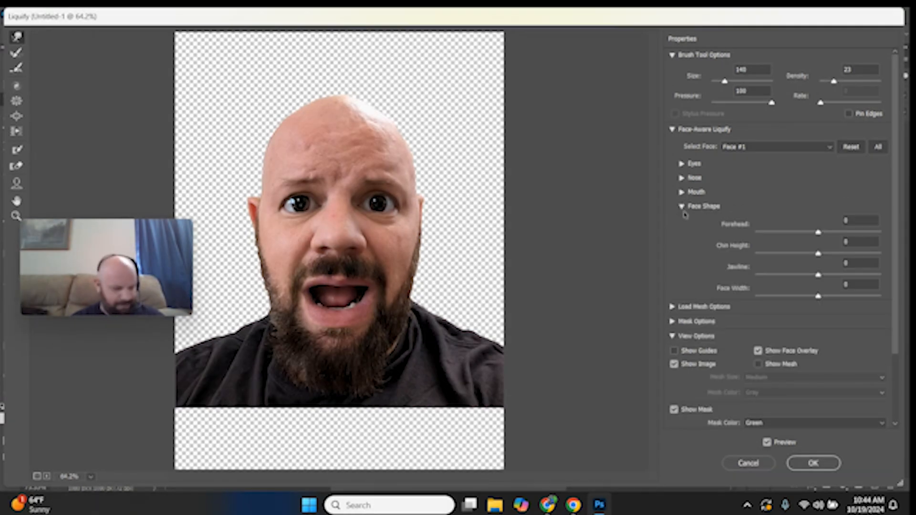
Set Forehead to -50, Chin Height to -20, Jawline to -100 and Face Width to 15 in Face Shape
left_click(846, 220)
type("-50")
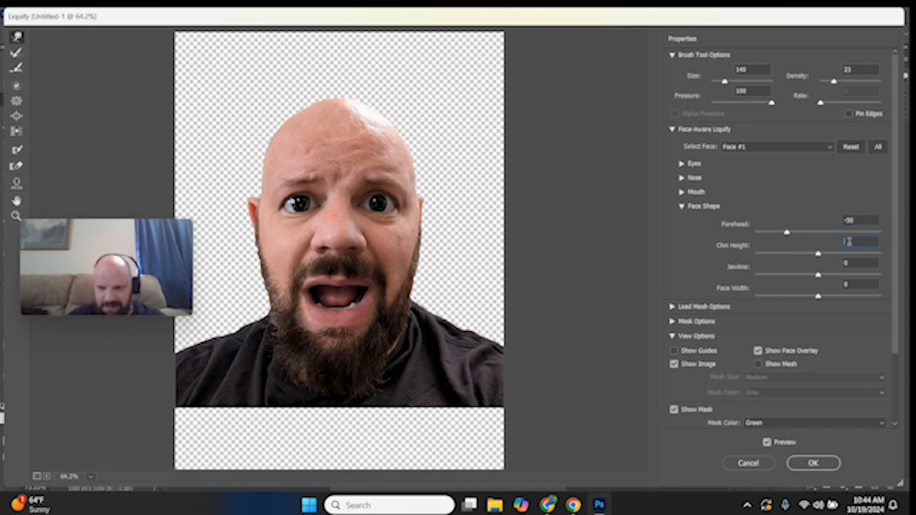
left_click(849, 242)
type("-20")
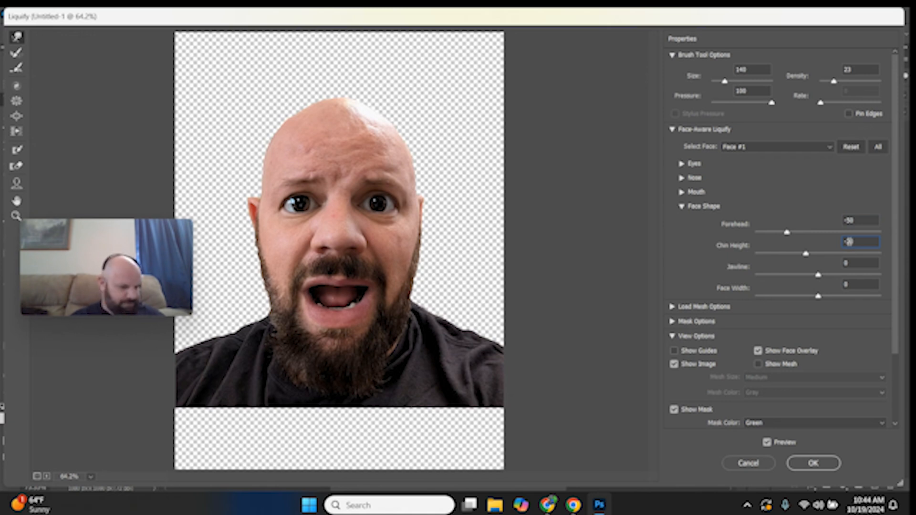
left_click_drag(819, 275, 729, 255)
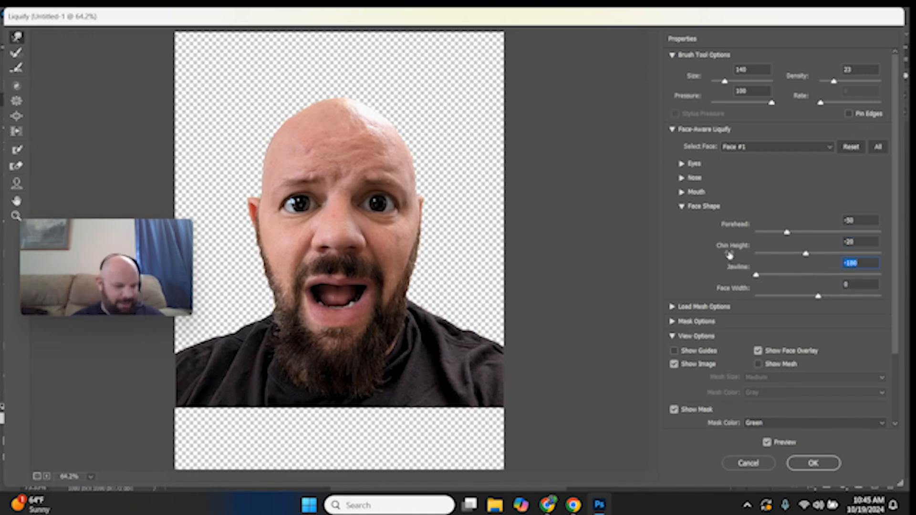
key("Tab")
type("15")
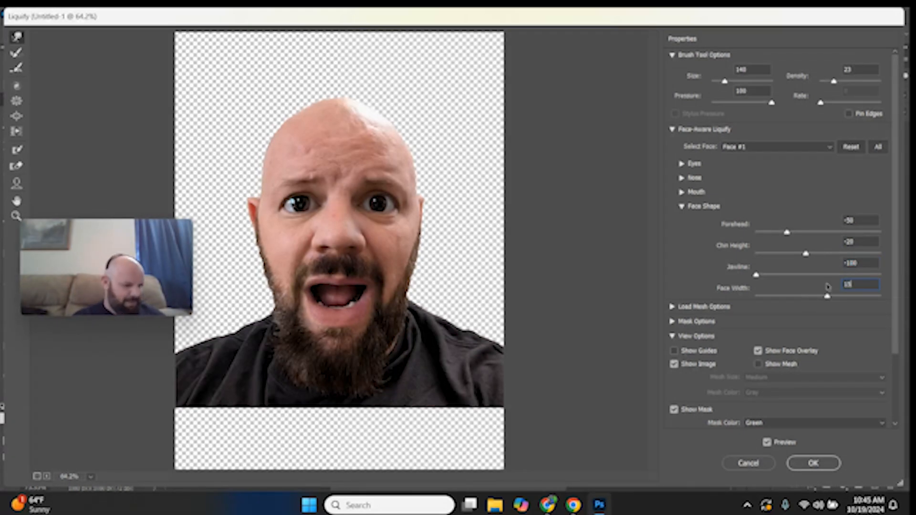
Toggle the preview to compare the face, then commit the Liquify changes
left_click(767, 443)
left_click(767, 444)
left_click(767, 443)
left_click(767, 444)
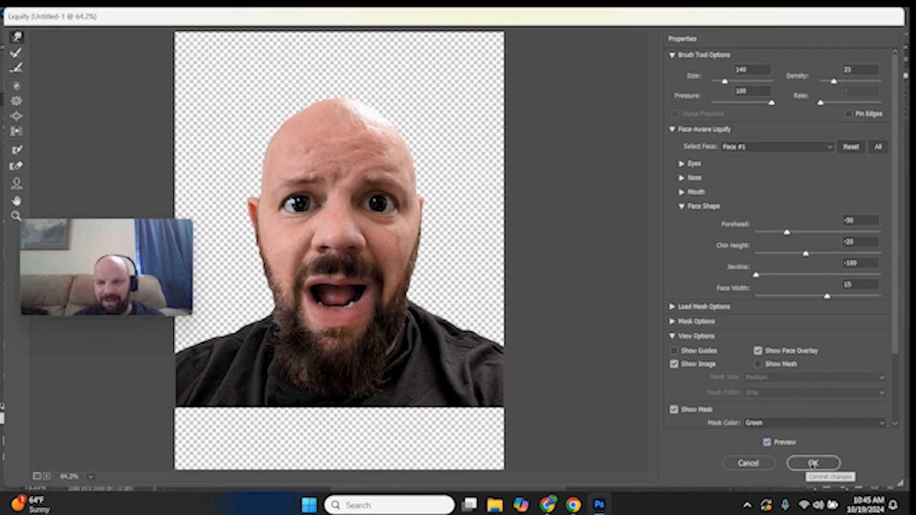
left_click(813, 463)
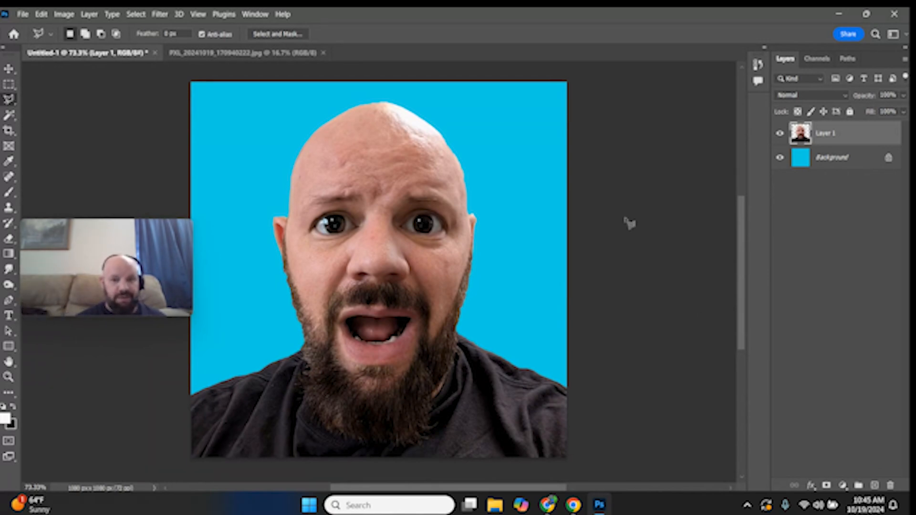
Apply Oil Paint to the photo layer with Stylization 5, Cleanliness 3, Scale 0.1 and Bristle Detail 0
left_click(159, 15)
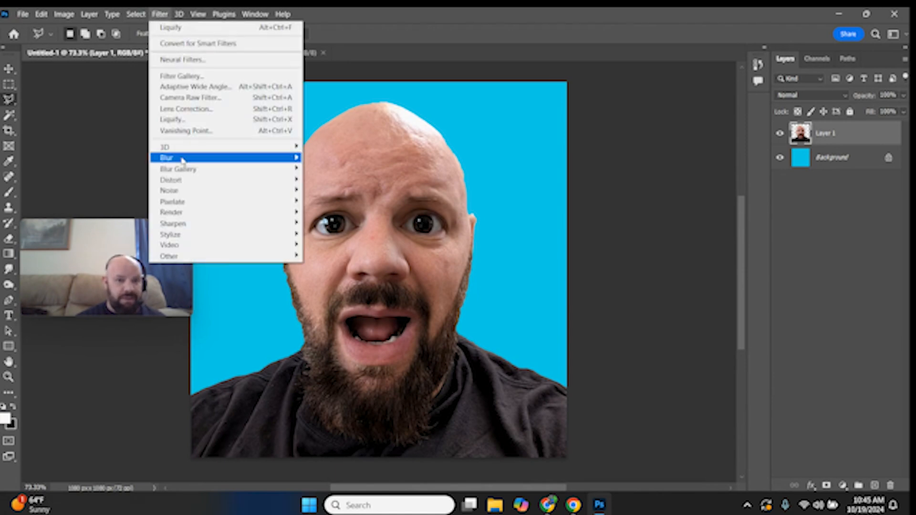
mouse_move(199, 235)
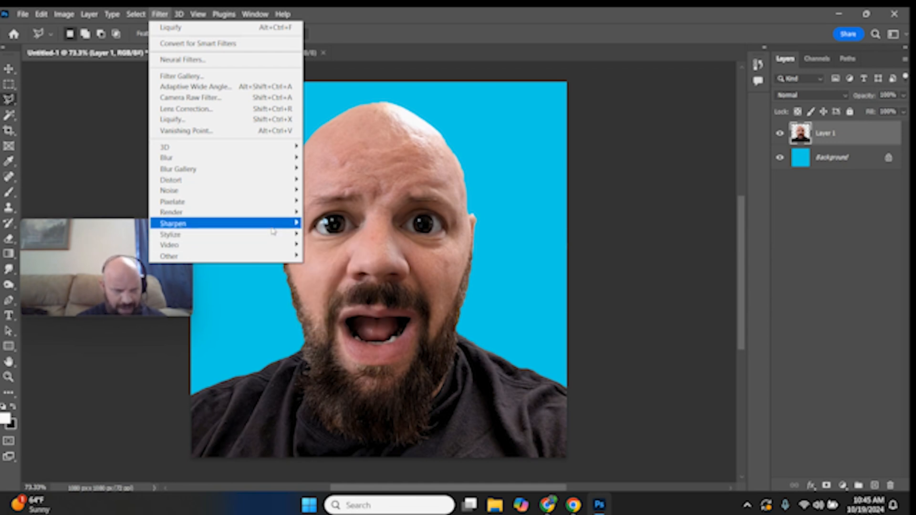
left_click(327, 277)
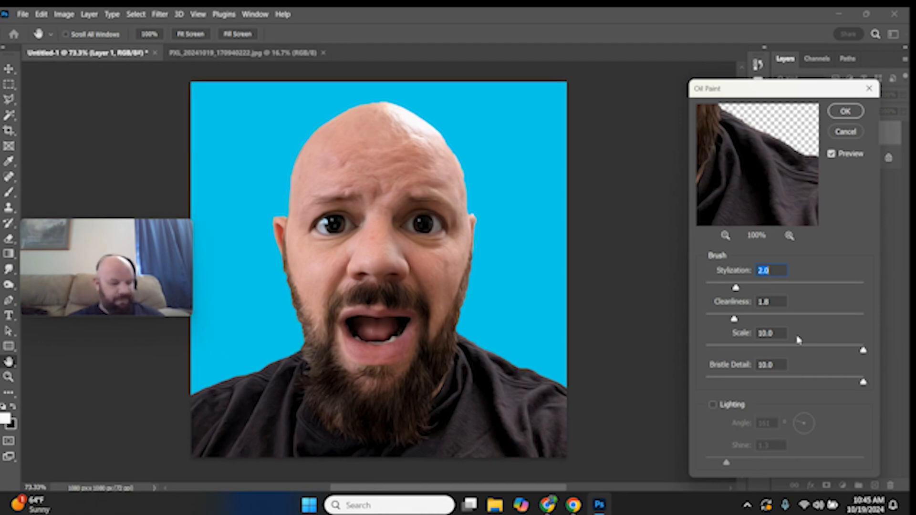
type("5")
key("Tab")
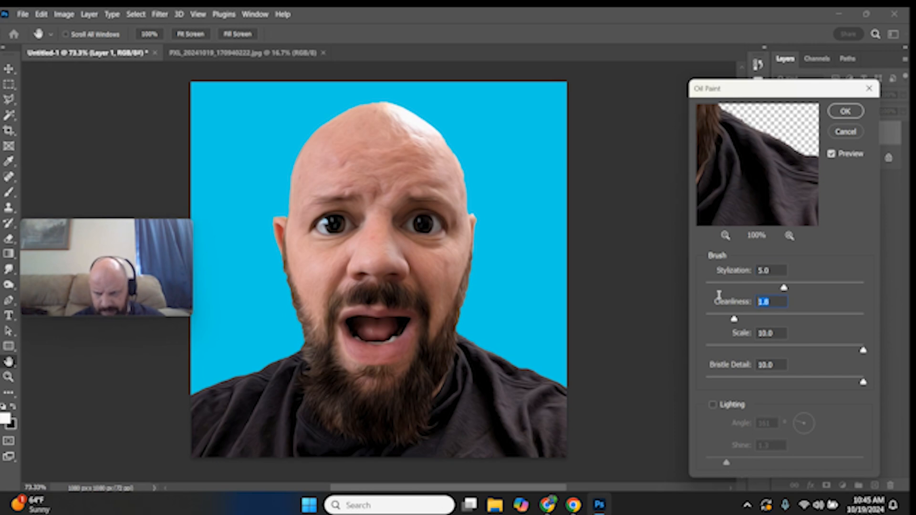
type("3")
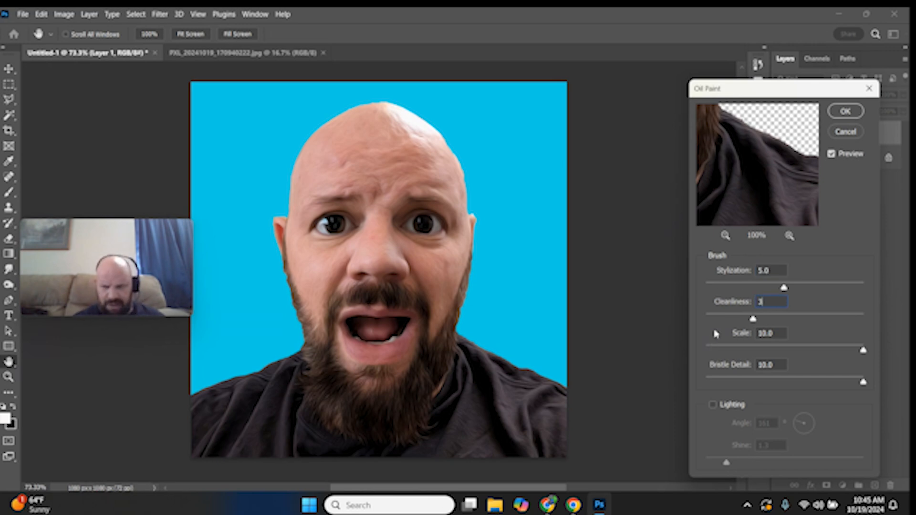
left_click_drag(863, 350, 709, 338)
left_click_drag(863, 383, 697, 388)
left_click(830, 159)
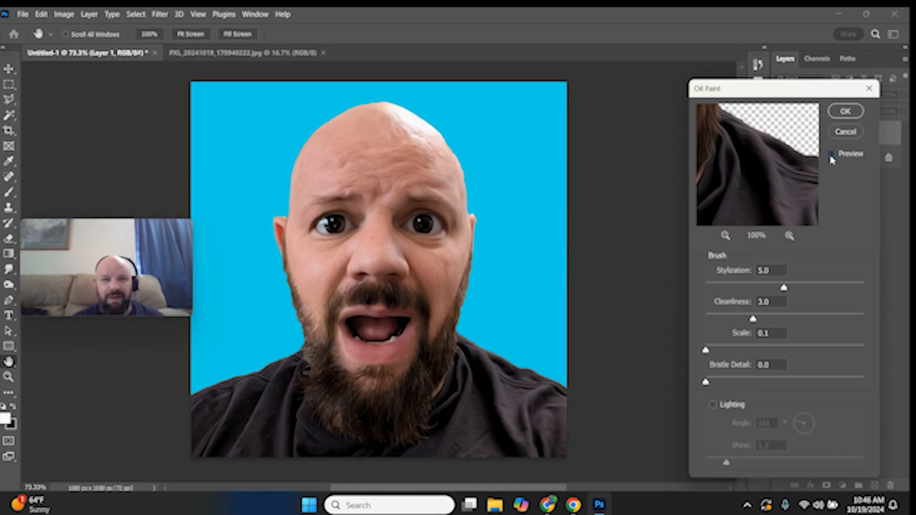
left_click(831, 156)
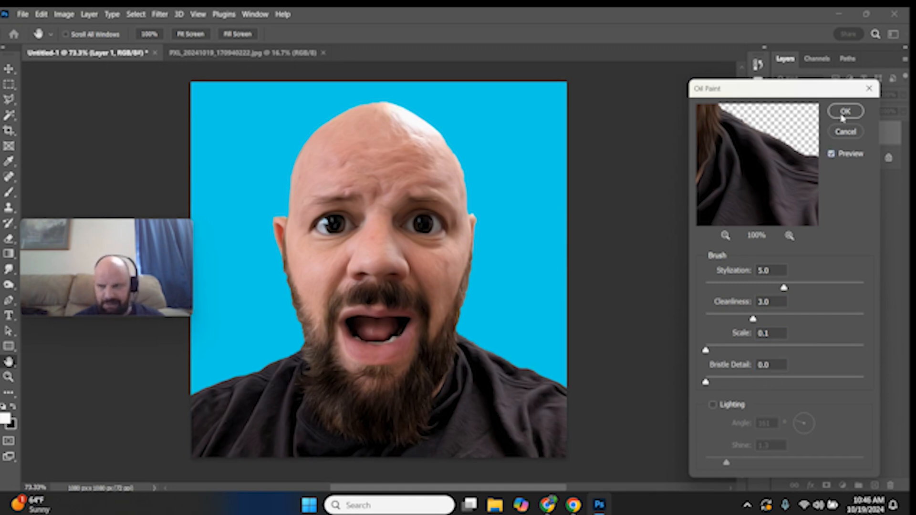
left_click(844, 113)
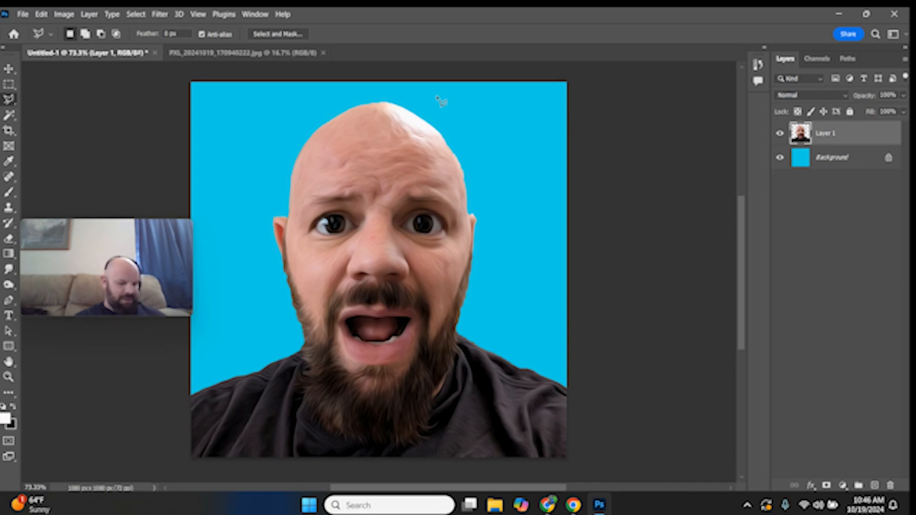
Apply the Poster Edges filter from the Filter Gallery to the photo layer
left_click(159, 15)
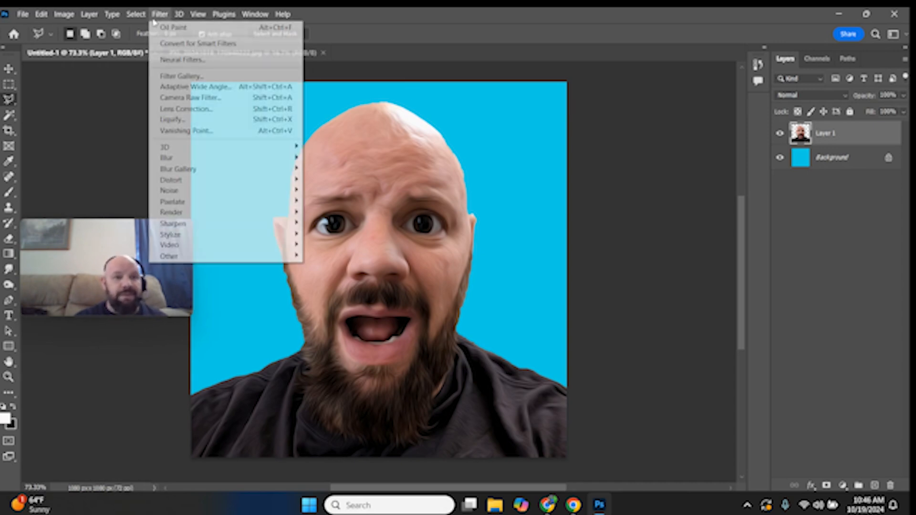
left_click(182, 76)
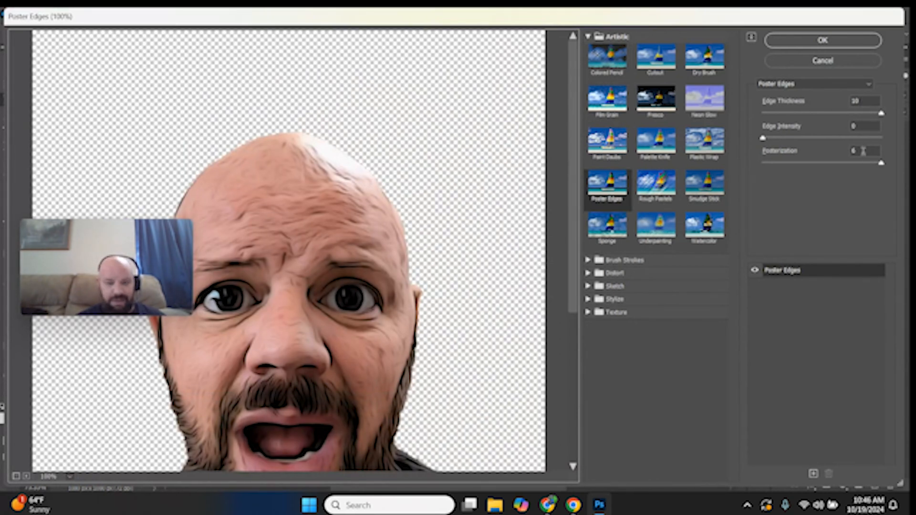
left_click(802, 46)
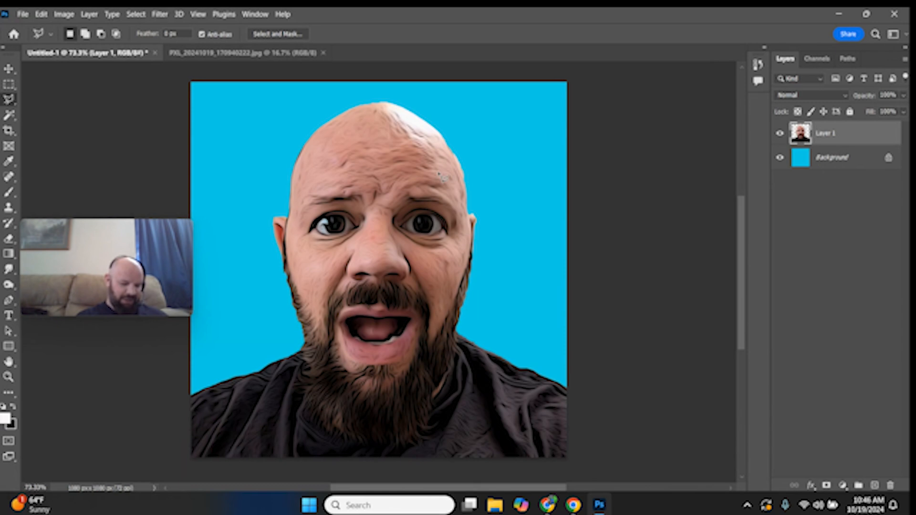
Apply Surface Blur with a Radius of 20 pixels and a Threshold of about 11 levels
left_click(160, 14)
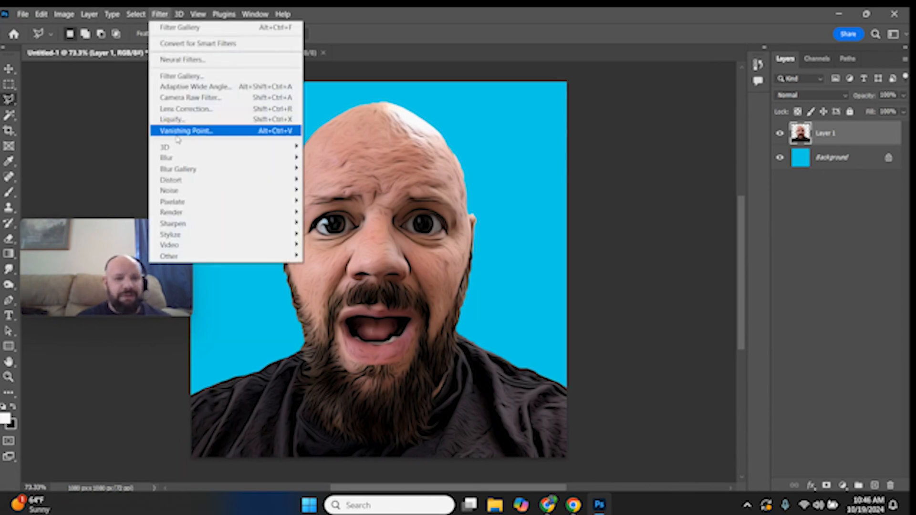
mouse_move(213, 226)
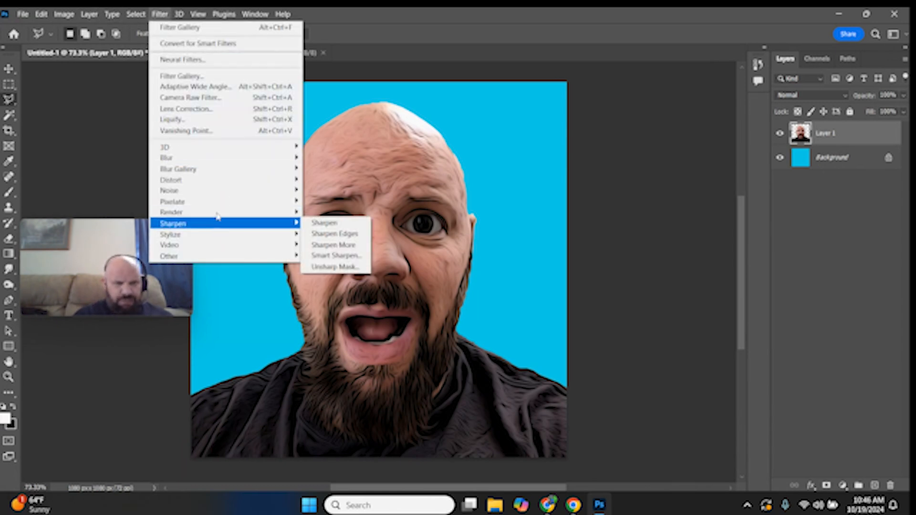
mouse_move(231, 157)
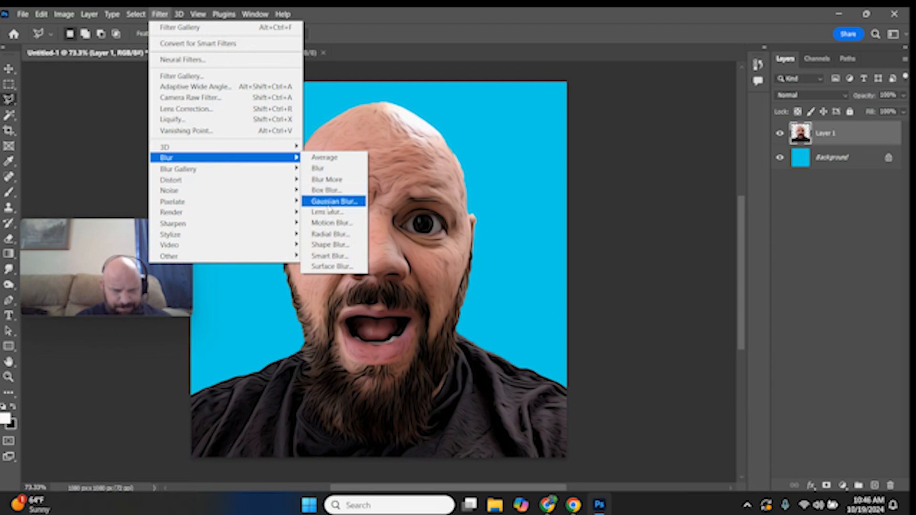
left_click(339, 273)
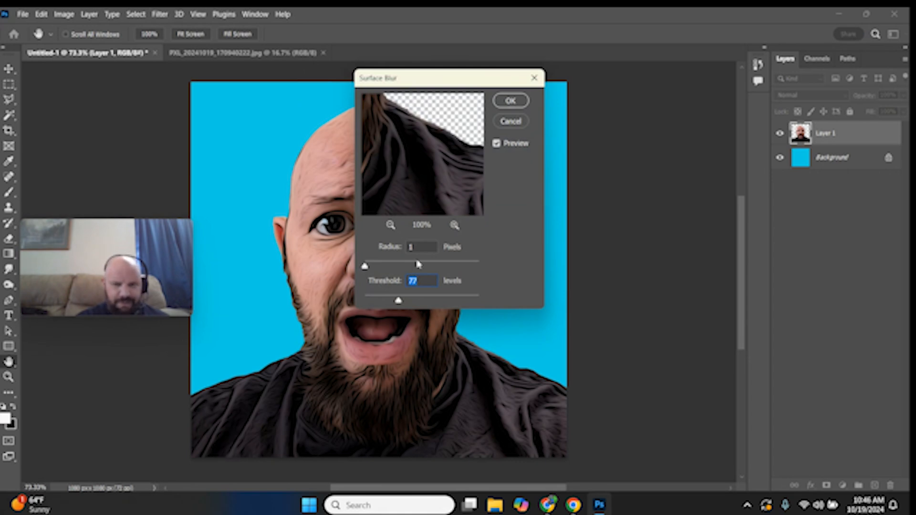
left_click(414, 247)
type("20")
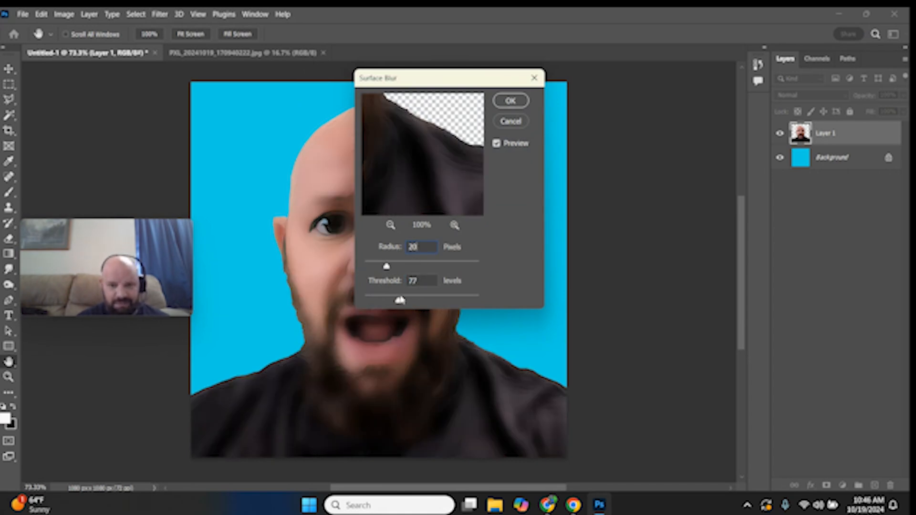
left_click_drag(398, 301, 370, 303)
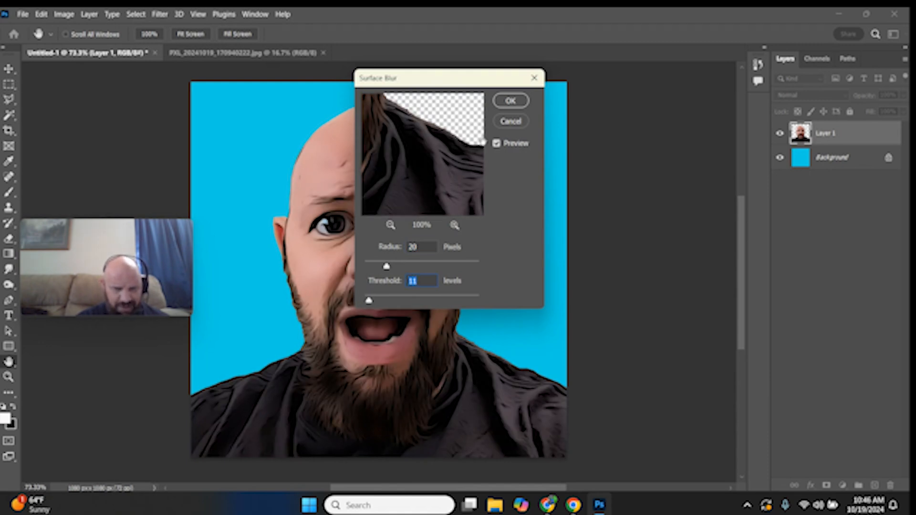
left_click(512, 101)
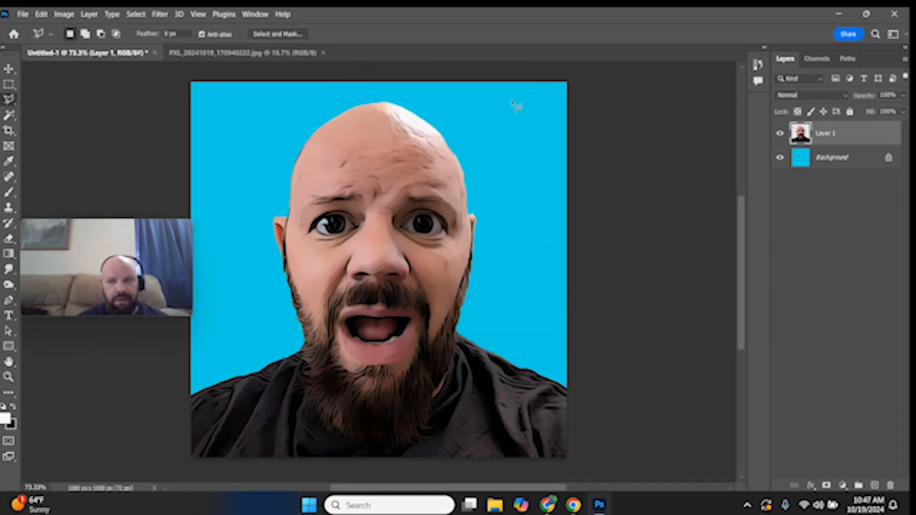
Apply Oil Paint again with the same settings to the photo layer
left_click(160, 15)
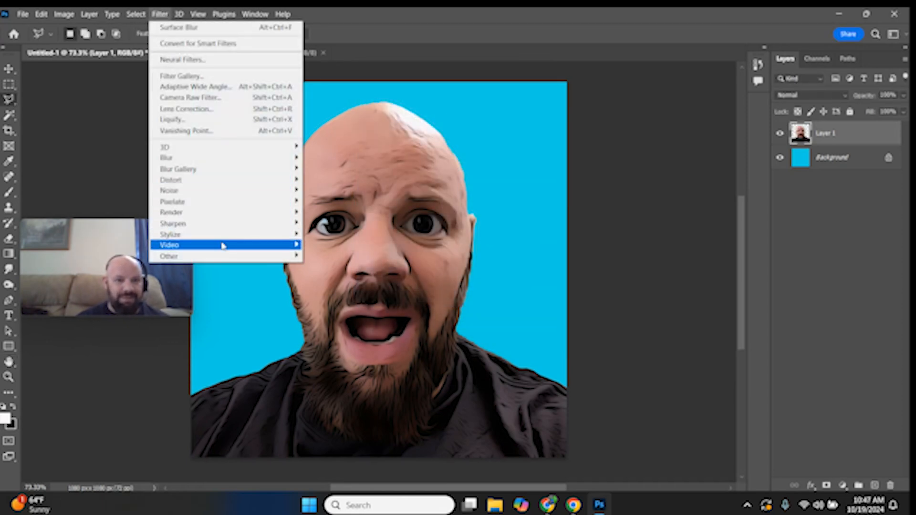
left_click(330, 279)
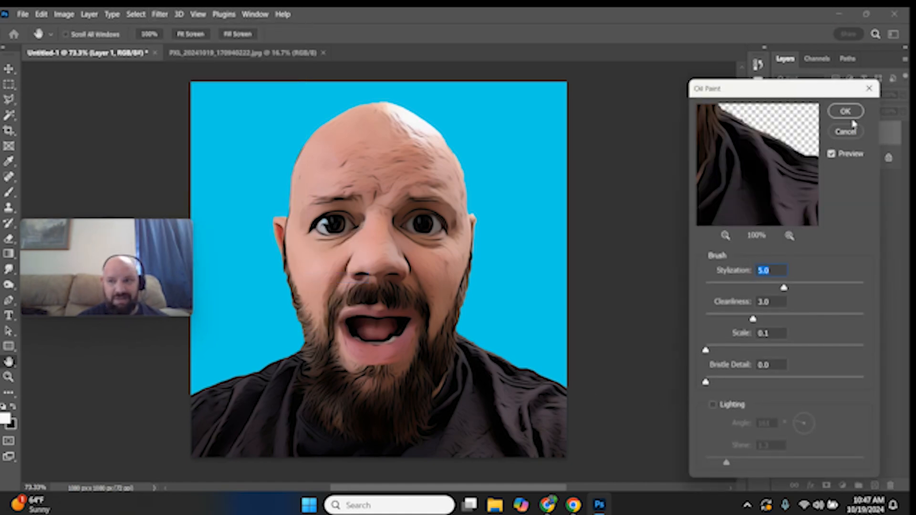
left_click(831, 155)
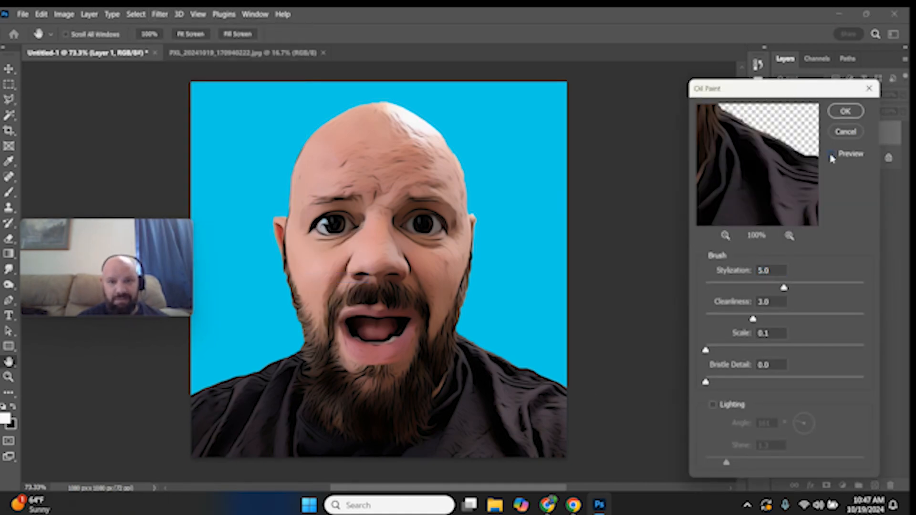
left_click(848, 113)
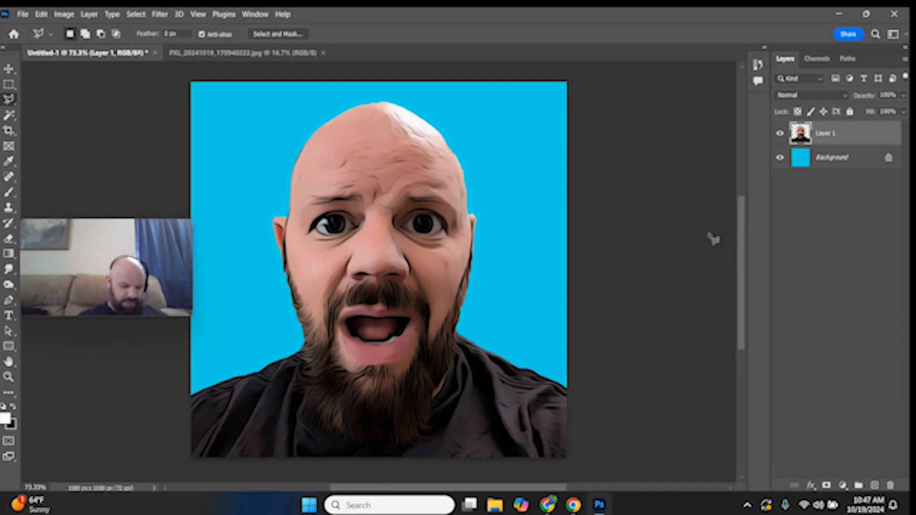
Apply Unsharp Mask with Radius 8 pixels and Threshold 8 levels, comparing the preview before confirming
left_click(160, 15)
mouse_move(242, 224)
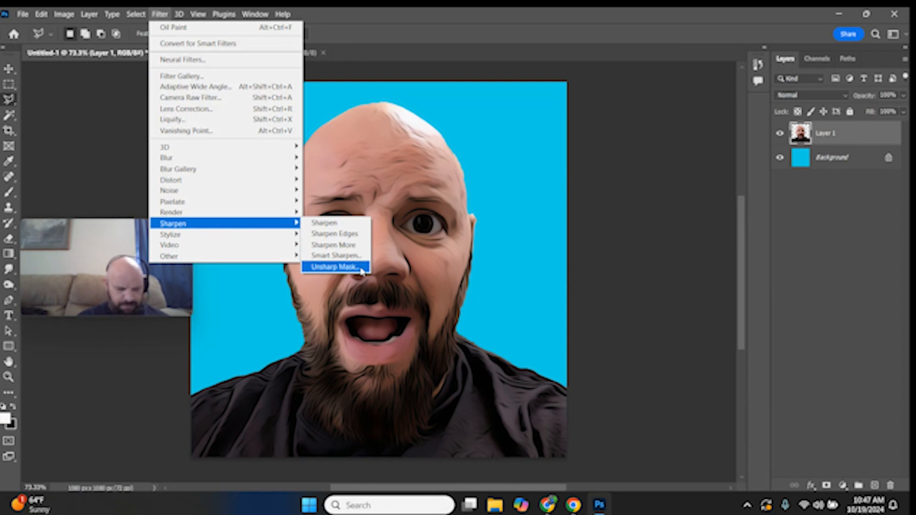
left_click(361, 271)
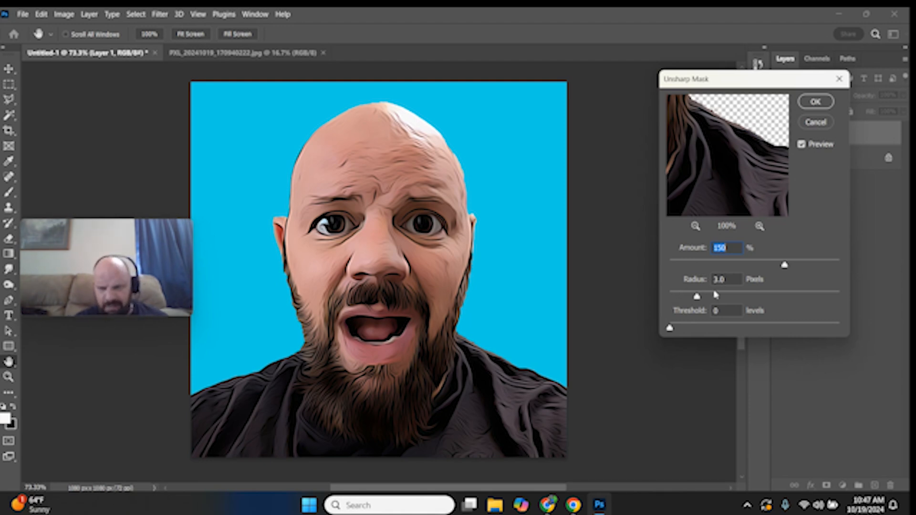
left_click_drag(698, 297, 705, 275)
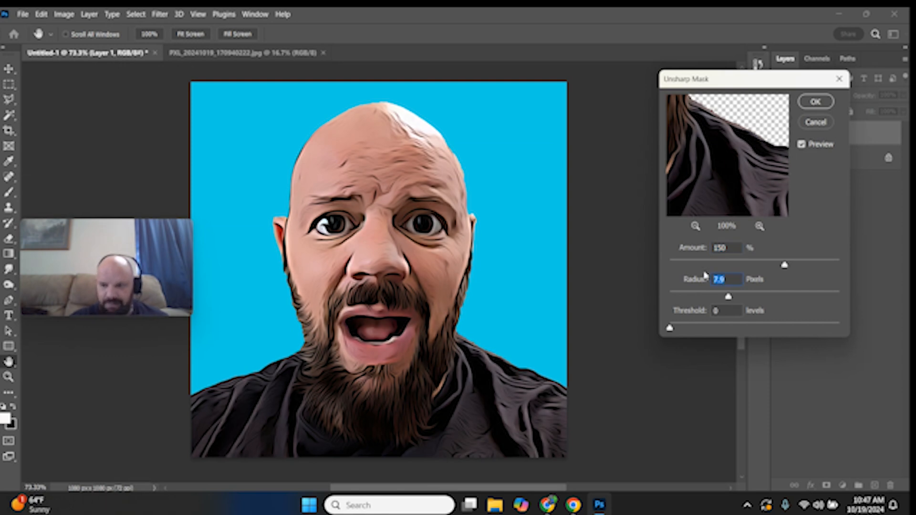
type("8")
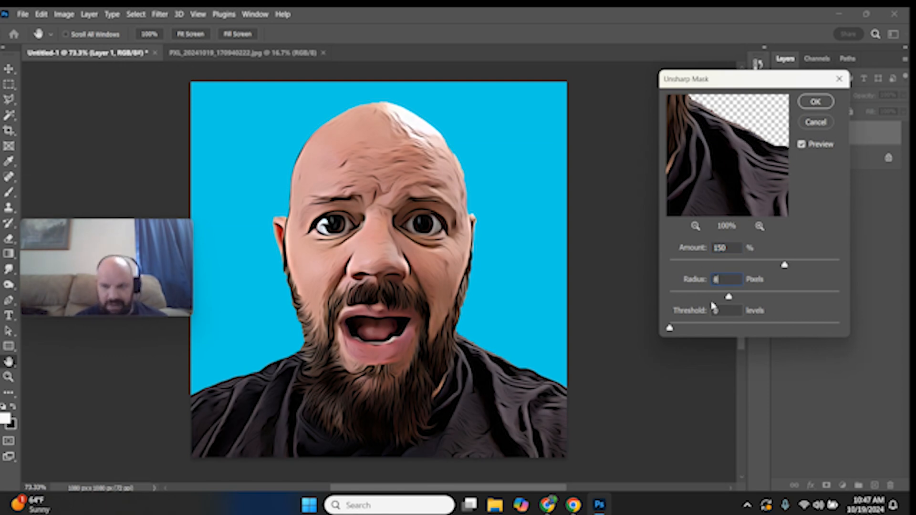
left_click_drag(719, 313, 712, 307)
type("8")
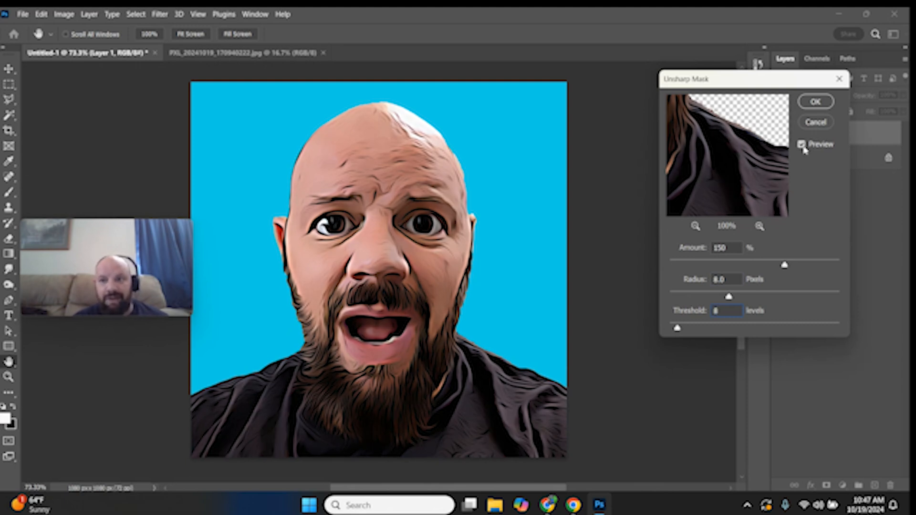
left_click(801, 144)
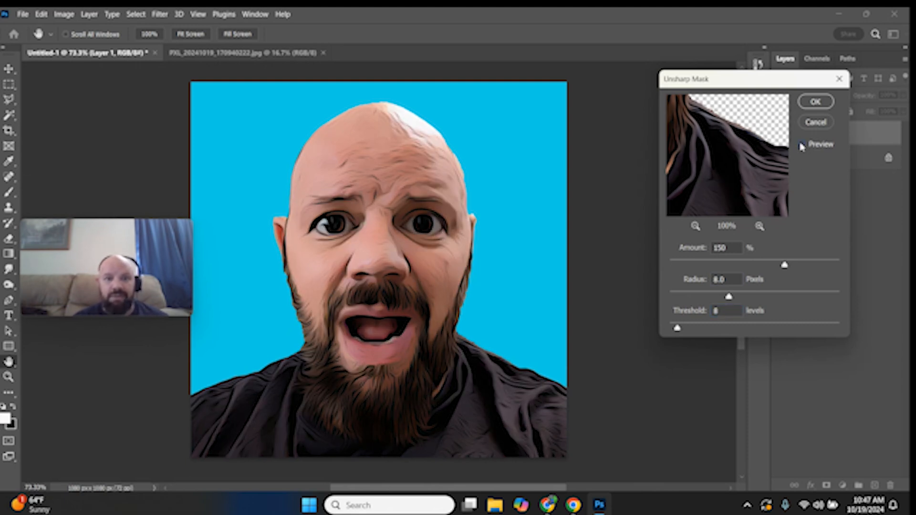
left_click(801, 144)
left_click(802, 145)
left_click(801, 145)
left_click(815, 102)
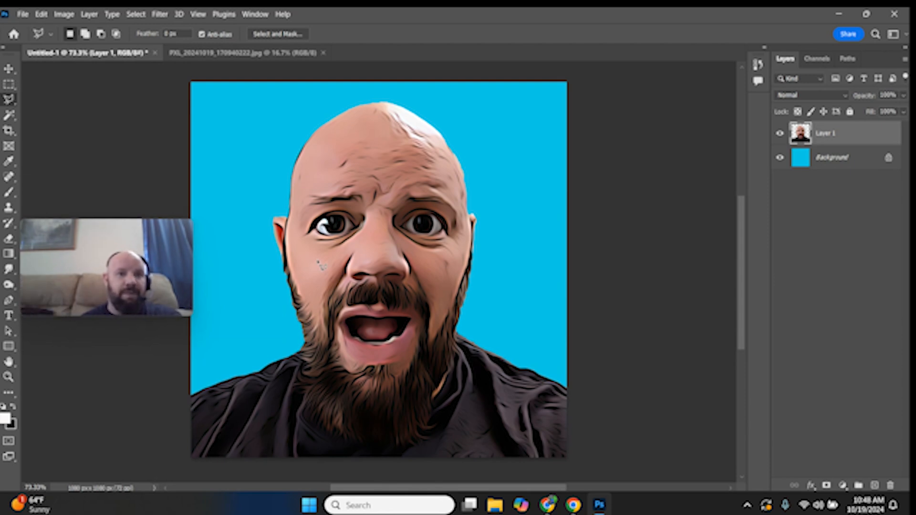
Close the original photo document, keeping only the caricature document open
left_click(292, 55)
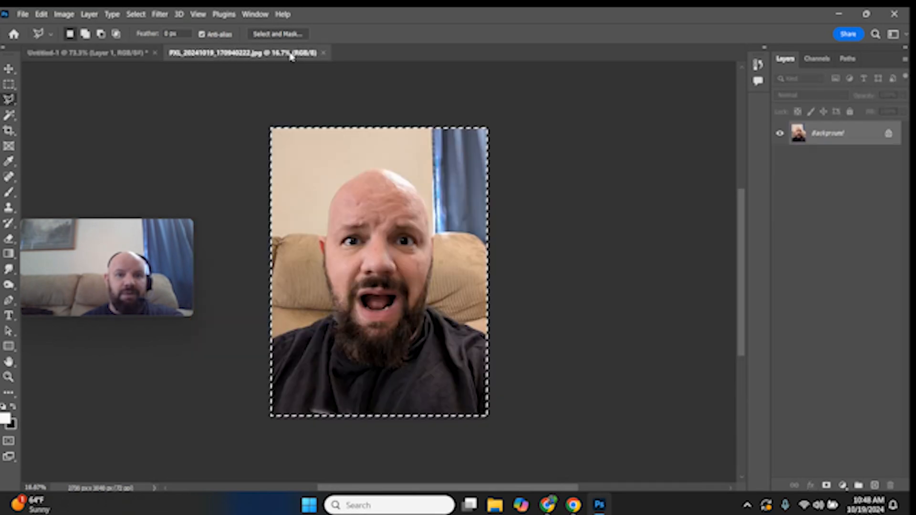
left_click(135, 54)
left_click(322, 53)
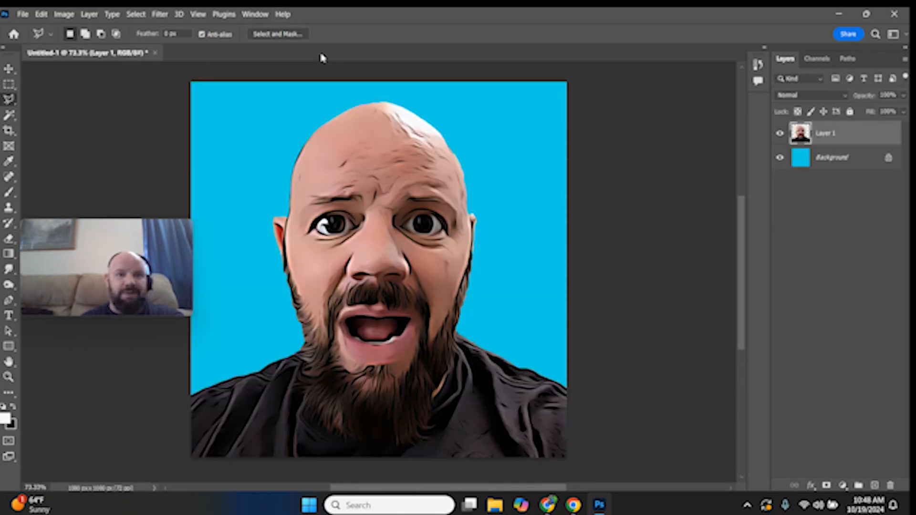
Apply Smart Sharpen to the photo layer with Amount 52% and Radius 0.6 px
left_click(161, 15)
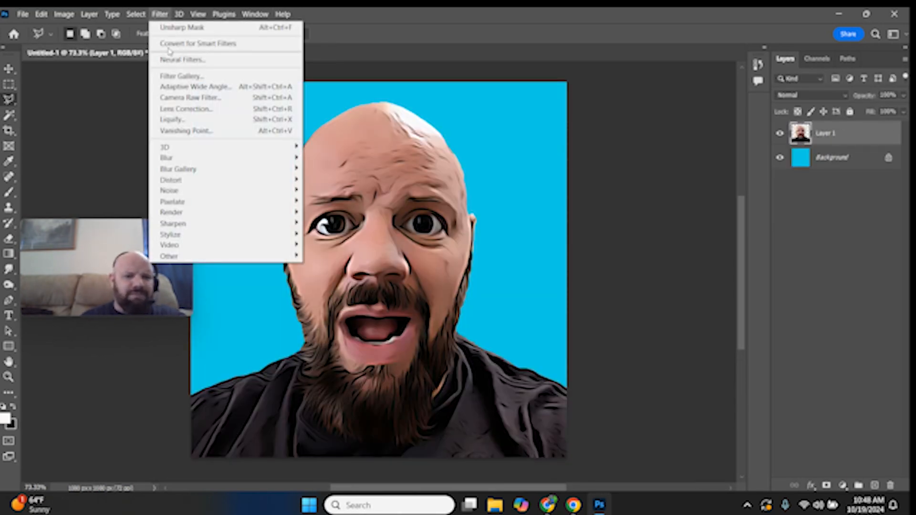
mouse_move(176, 224)
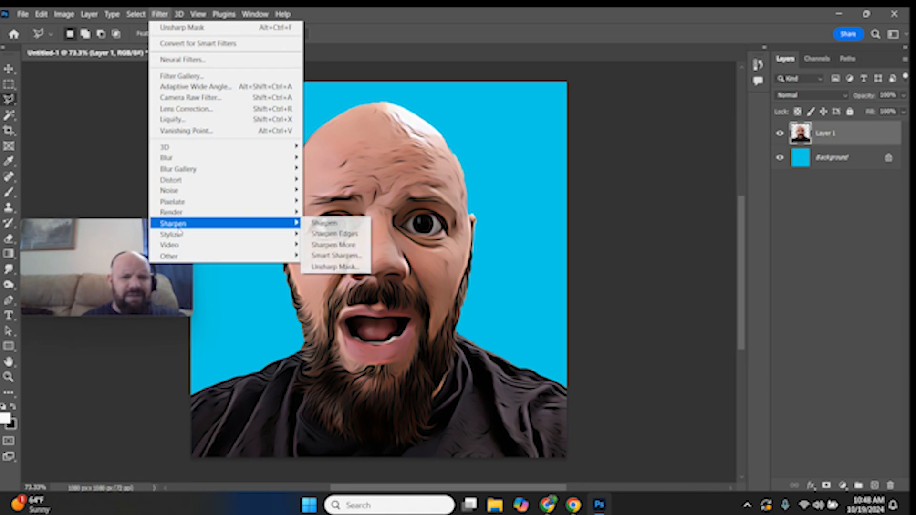
left_click(349, 258)
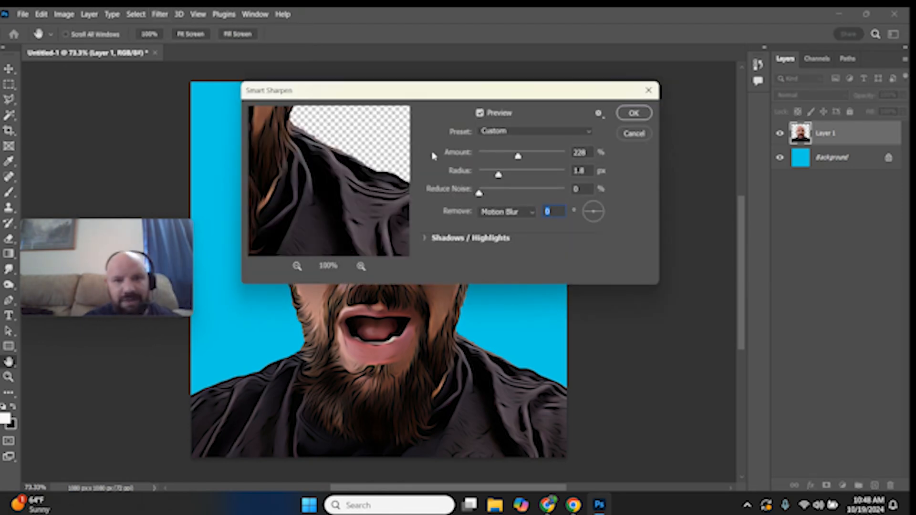
left_click_drag(316, 134, 424, 241)
left_click_drag(356, 147, 392, 291)
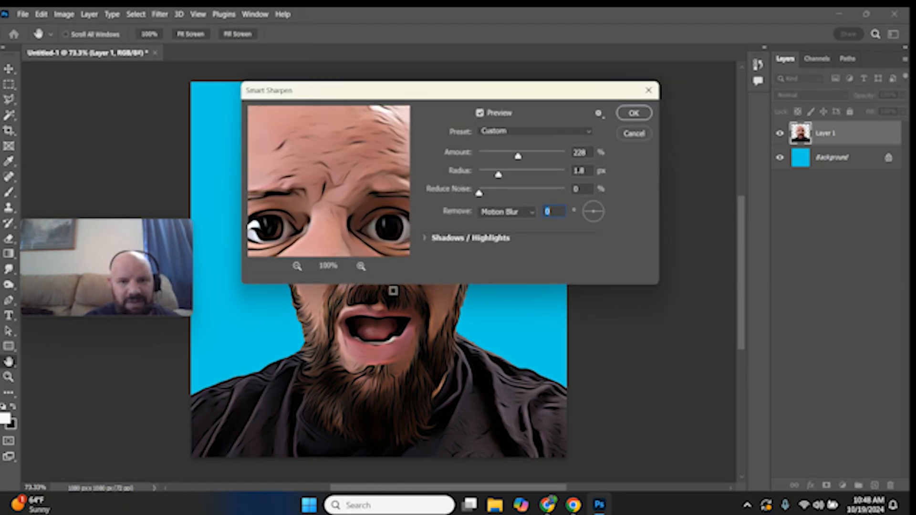
left_click_drag(347, 174, 362, 212)
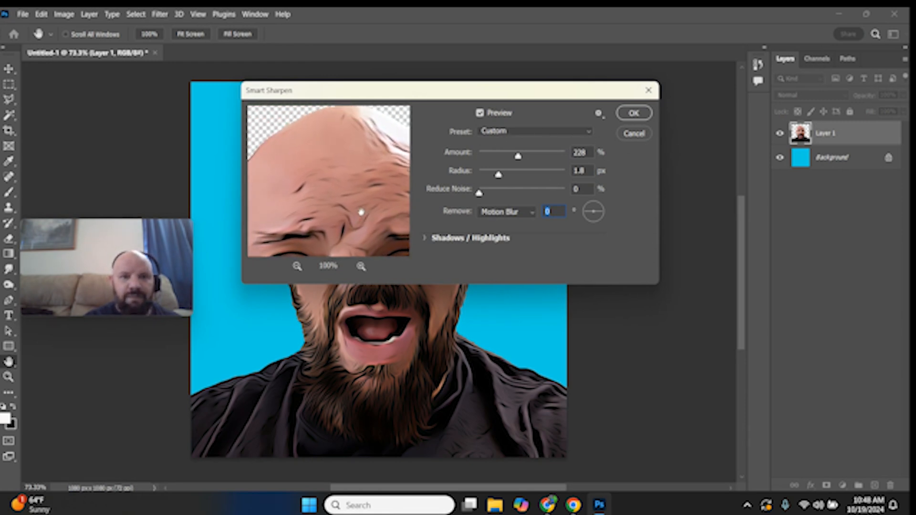
left_click(500, 156)
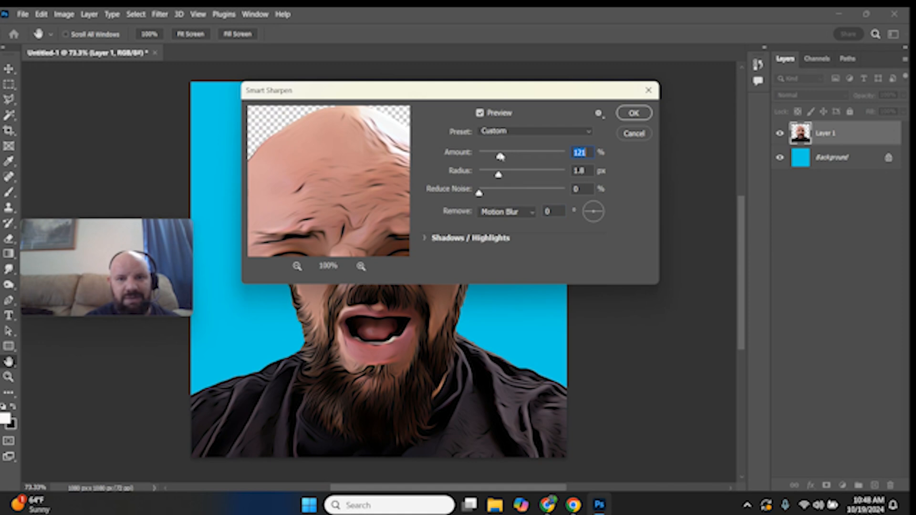
left_click(489, 156)
left_click(489, 175)
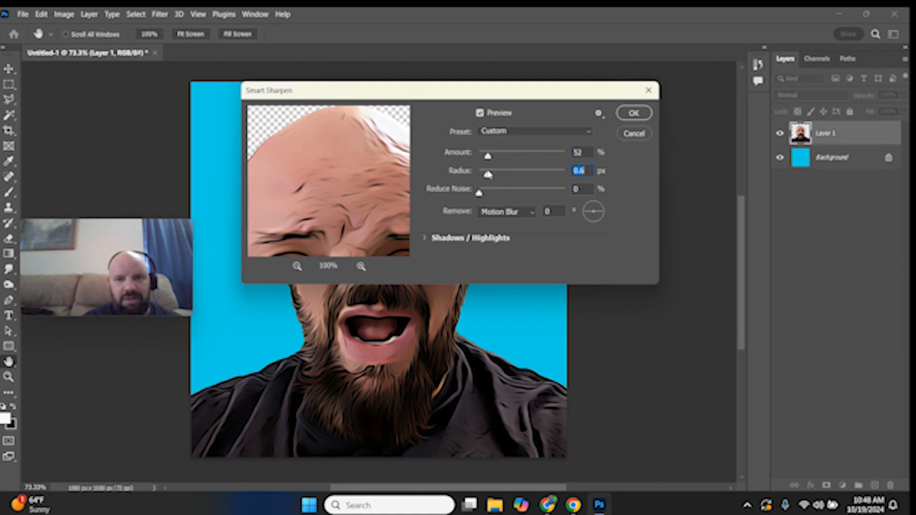
left_click_drag(326, 163, 337, 186)
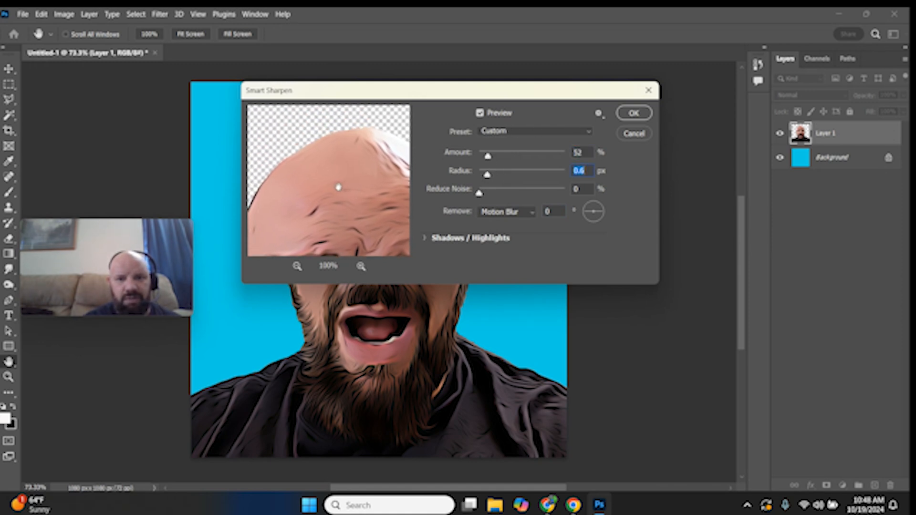
left_click(296, 267)
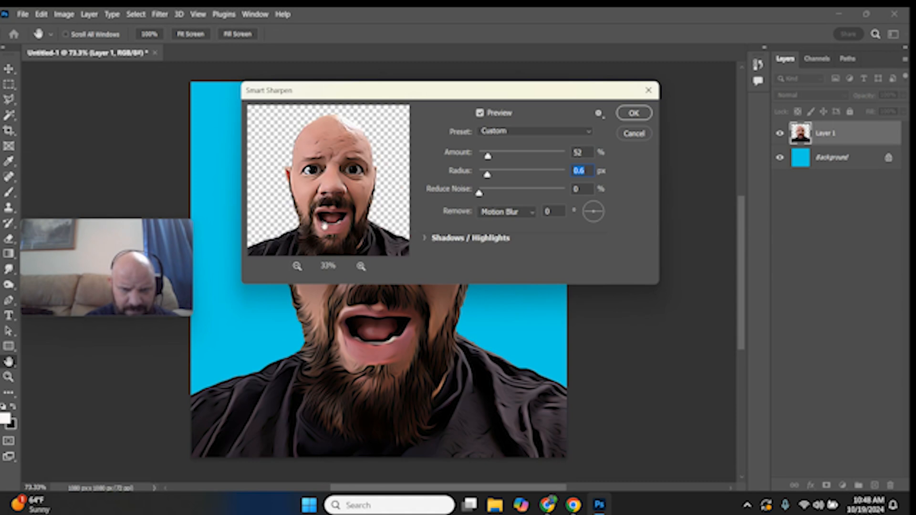
left_click(634, 114)
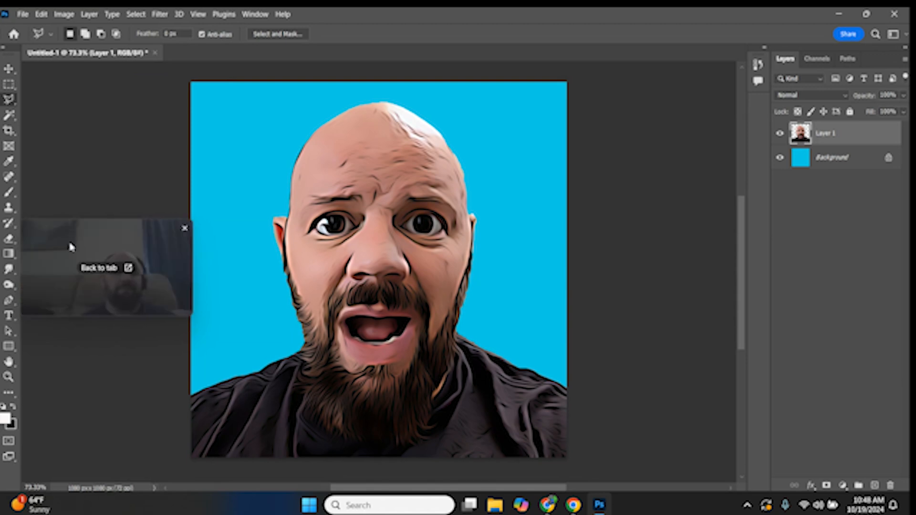
Flatten the image and save it to the Desktop as a PNG named 'Cartoon demo for warpped'
left_click(89, 14)
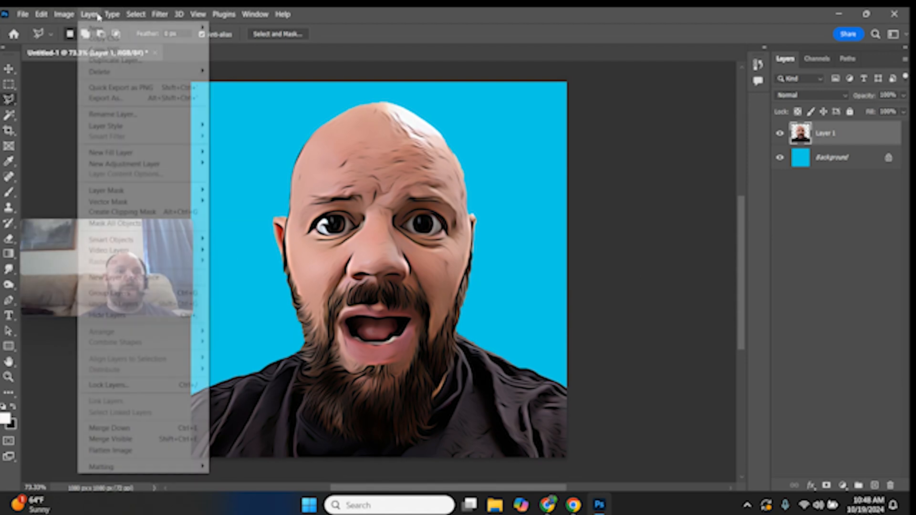
left_click(133, 452)
left_click(22, 14)
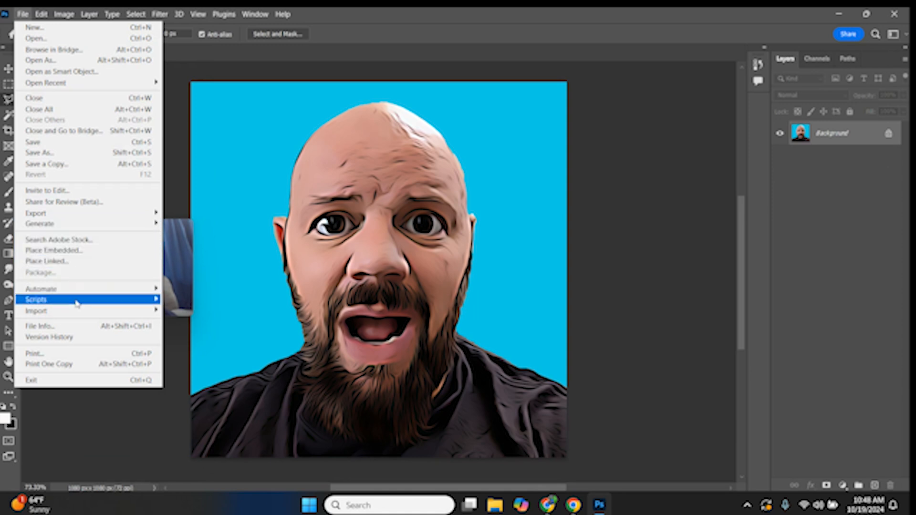
left_click(43, 153)
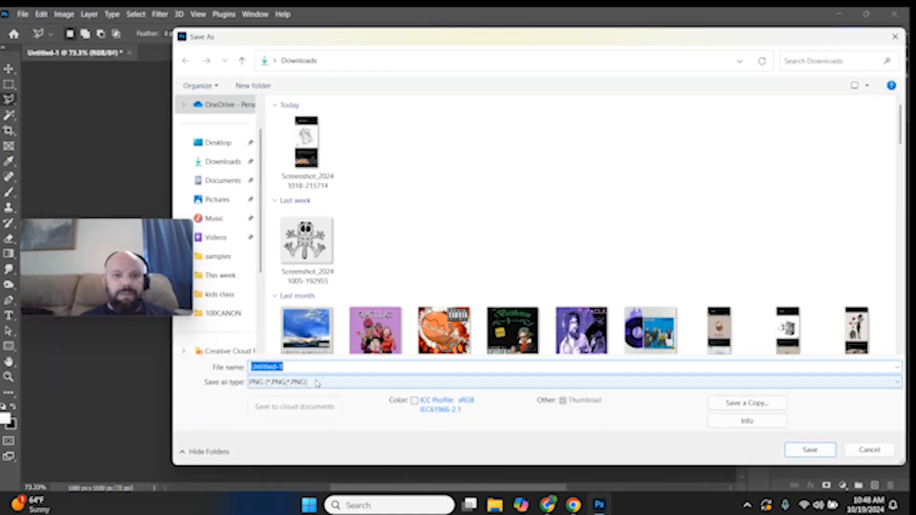
left_click(218, 143)
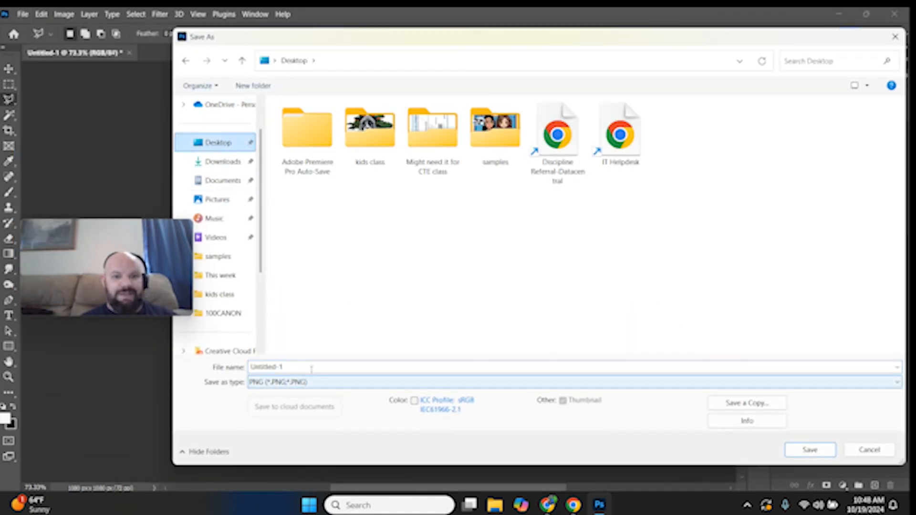
left_click(311, 367)
type("Car")
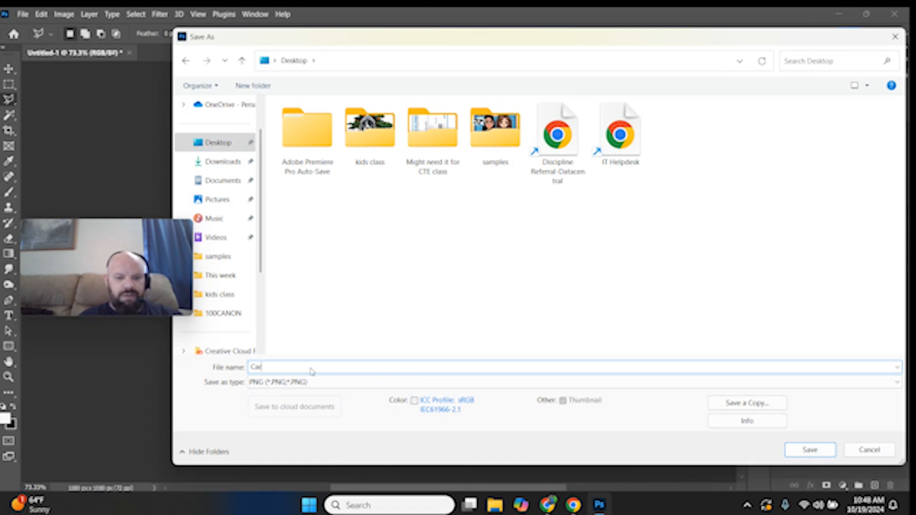
type("tto")
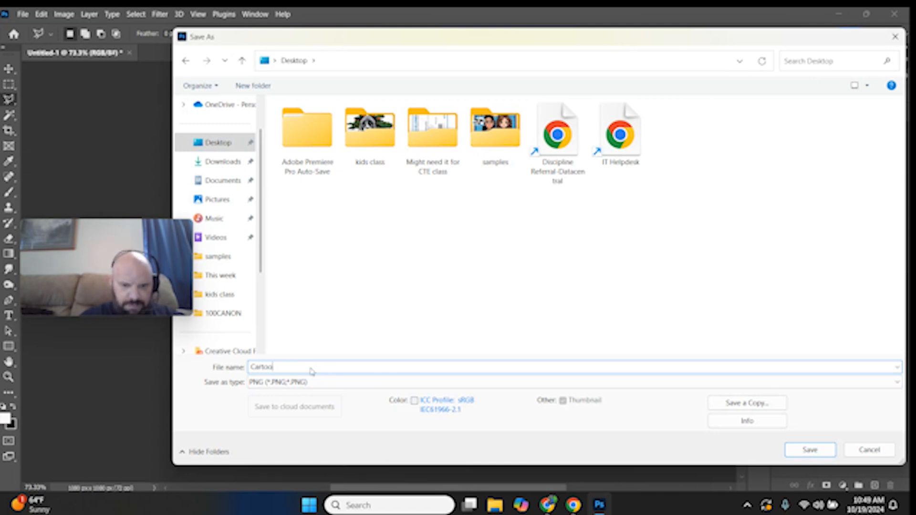
type("n demo fol")
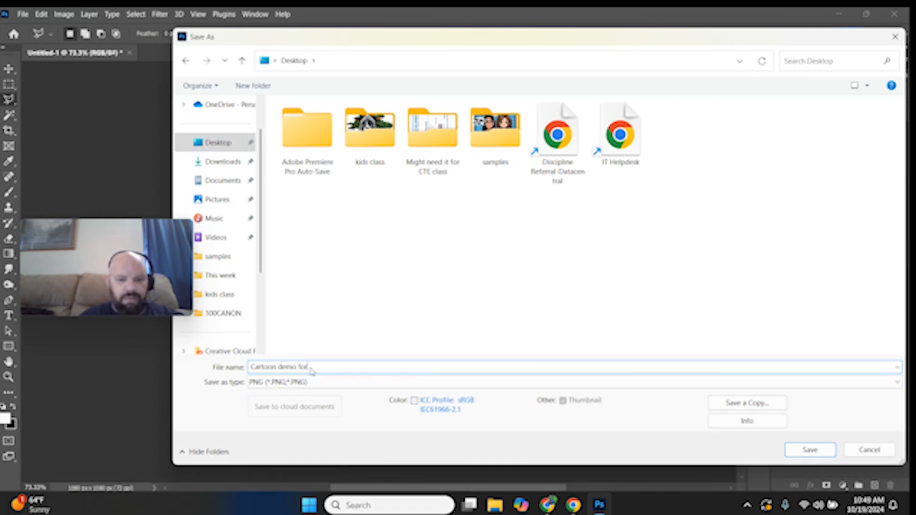
type(" warpe")
key("BackSpace")
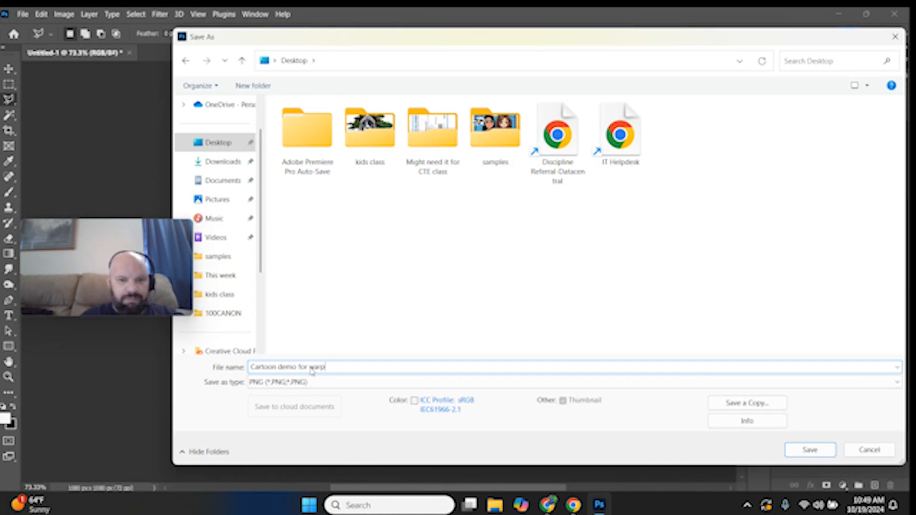
left_click(810, 450)
left_click(524, 151)
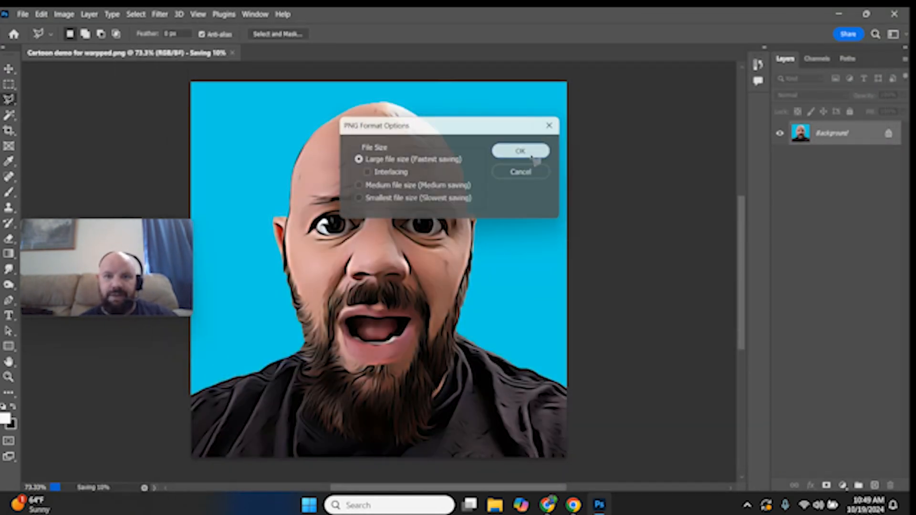
Exit Photoshop
left_click(894, 14)
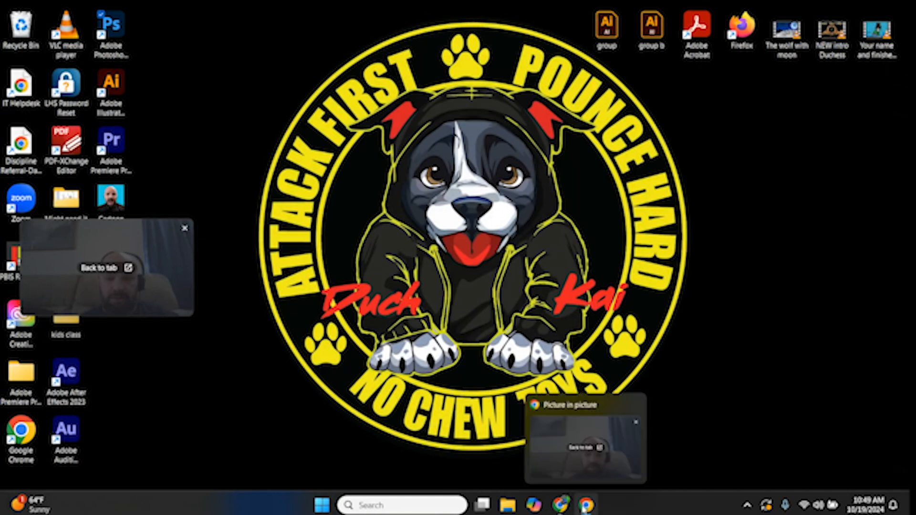
mouse_move(567, 506)
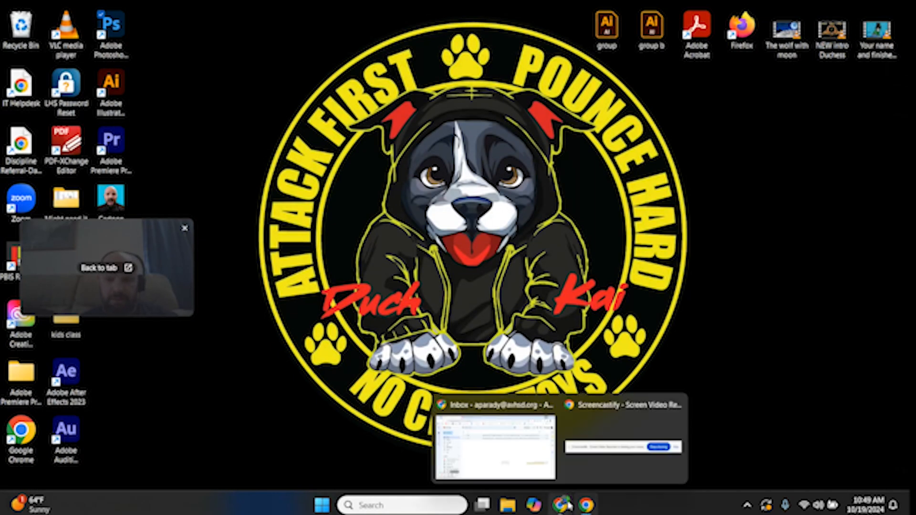
left_click(609, 423)
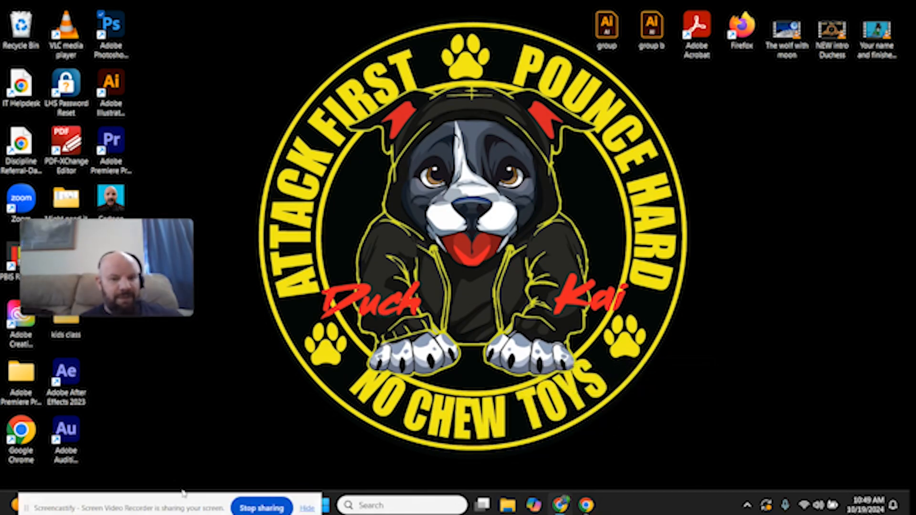
left_click_drag(143, 253, 315, 170)
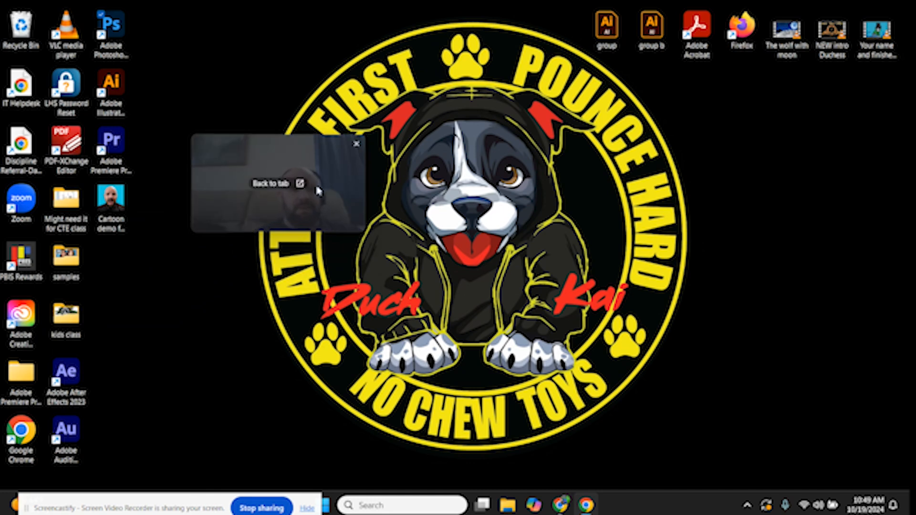